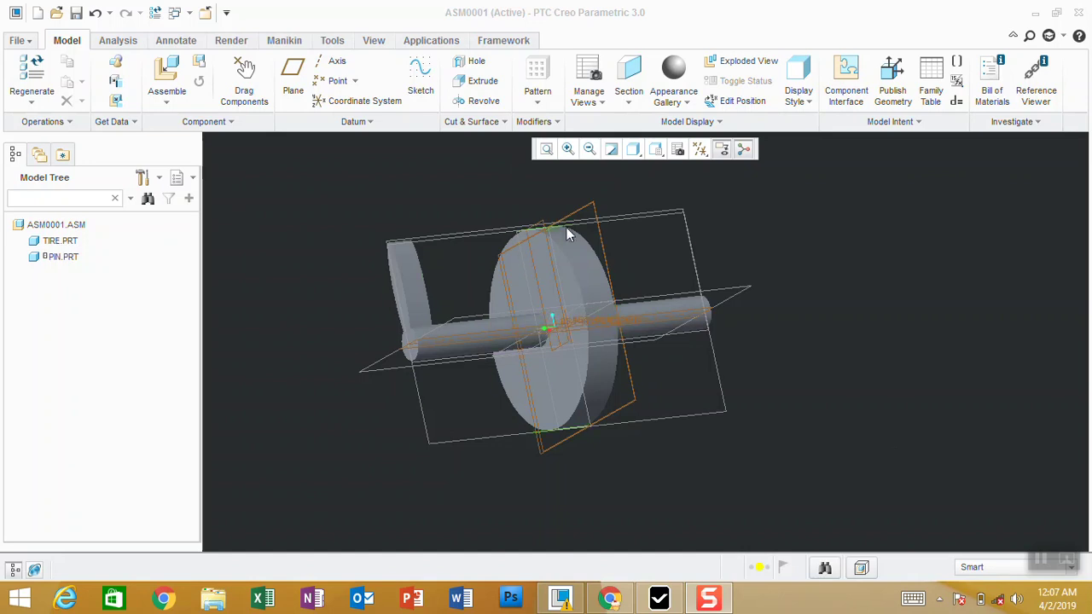
- Pick the tire and pin parts, then create a new Assembly file named asm0002
left_click(60, 242)
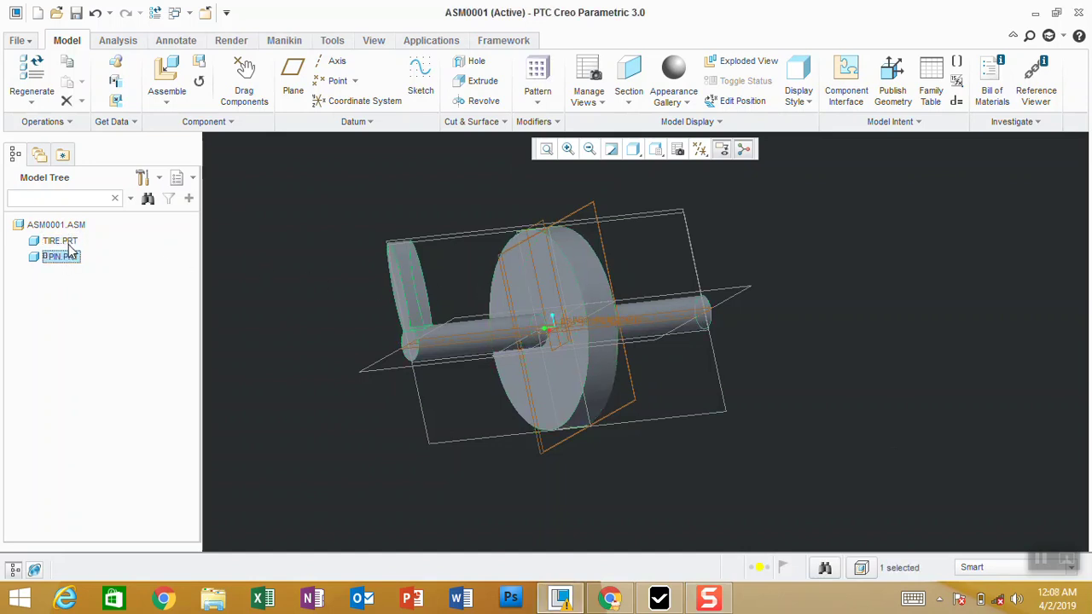
left_click(66, 259)
left_click(21, 43)
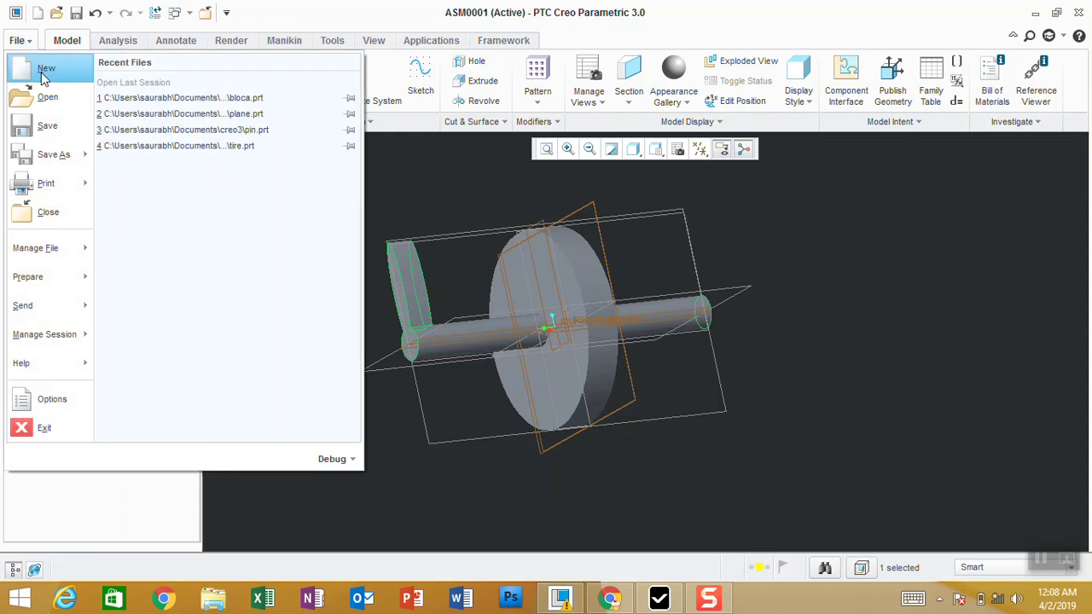
left_click(44, 73)
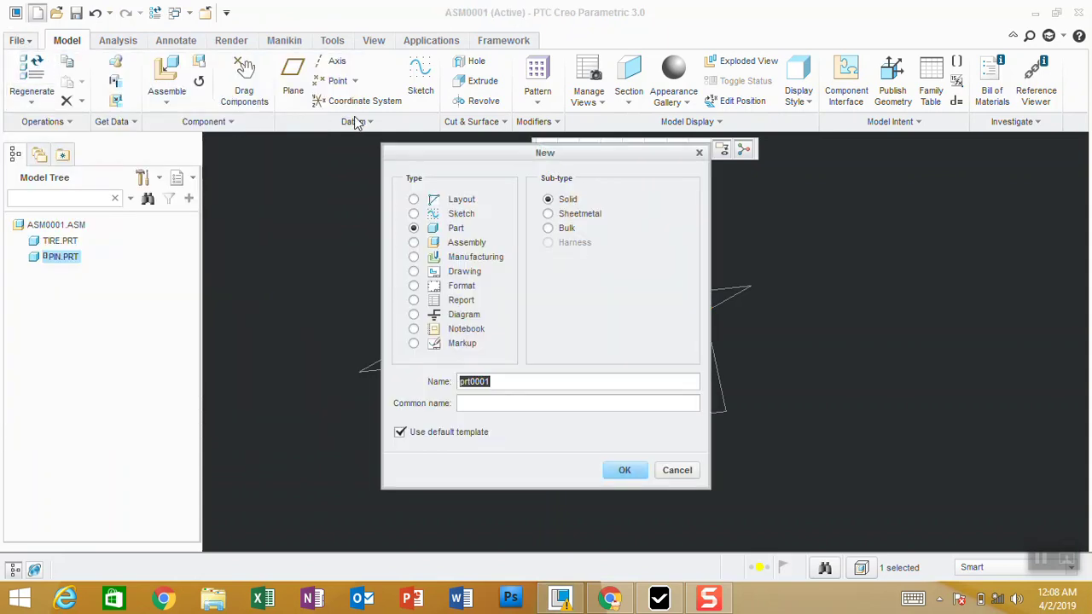
left_click_drag(404, 154, 359, 109)
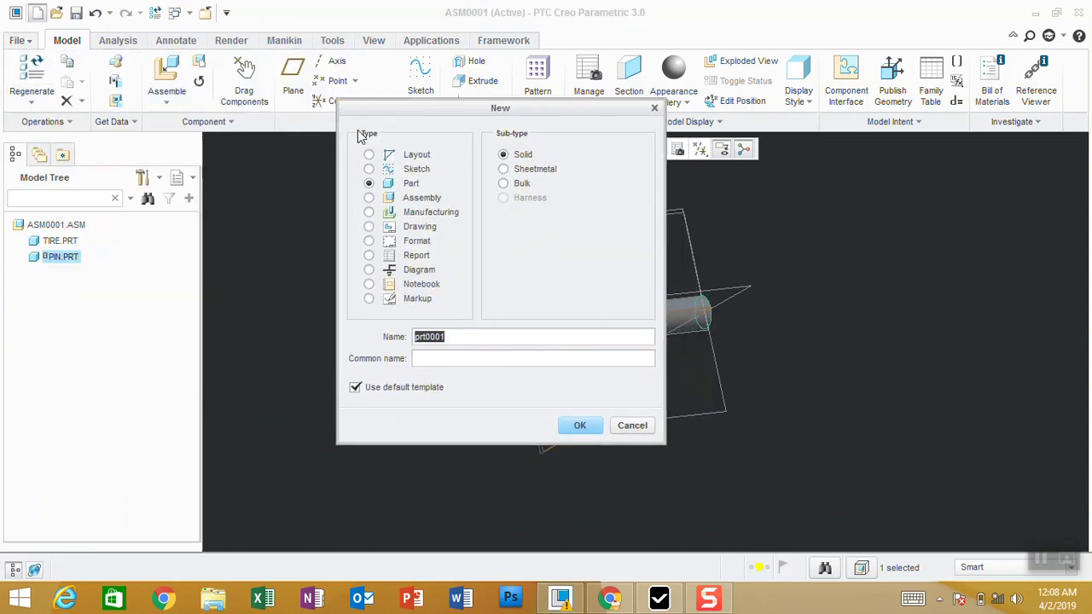
left_click(369, 170)
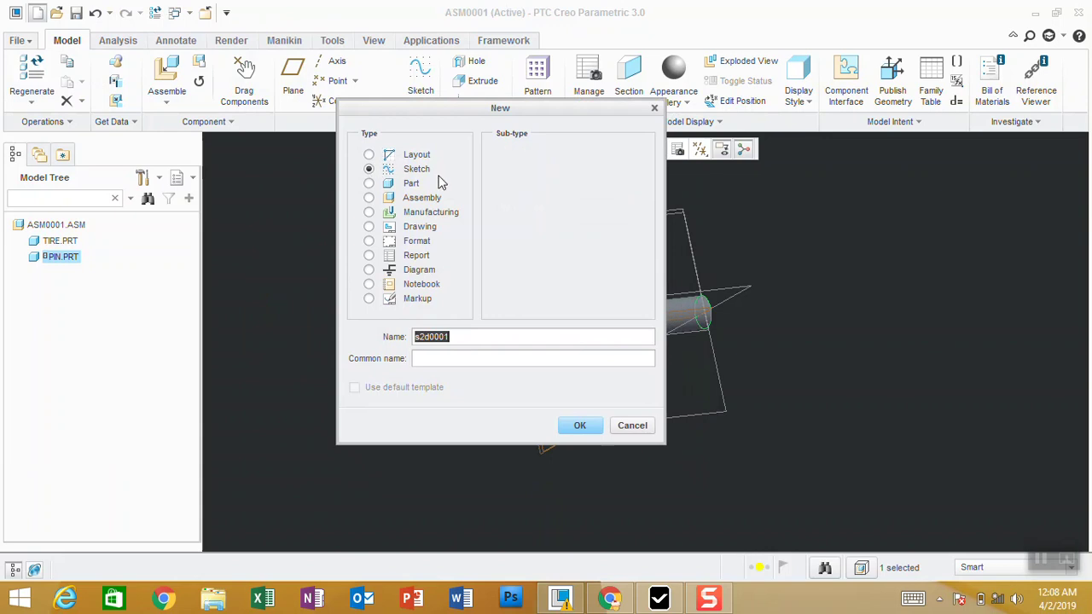
left_click(369, 184)
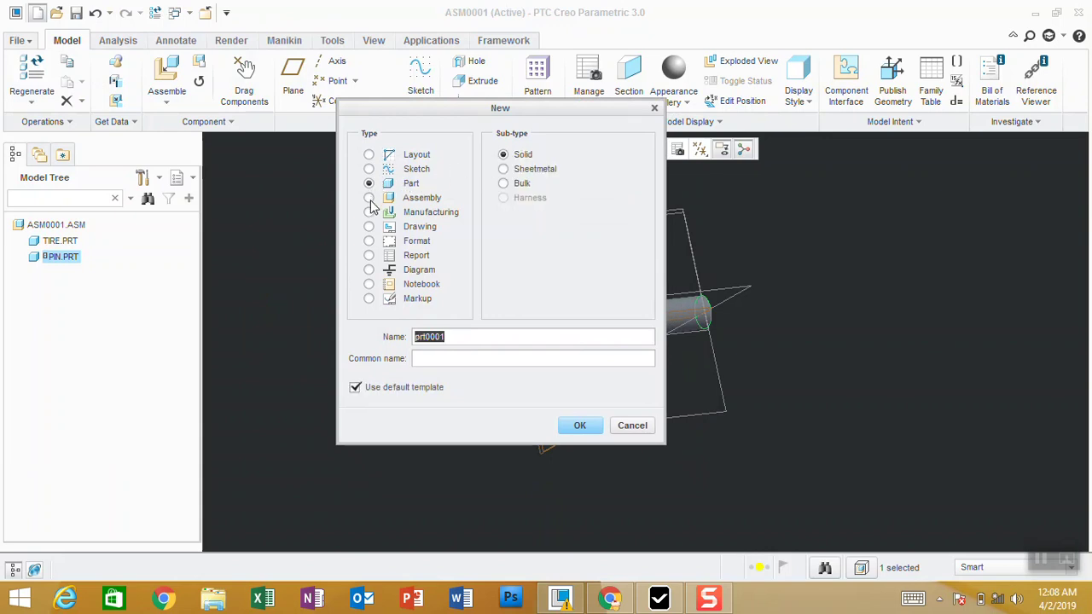
left_click(368, 198)
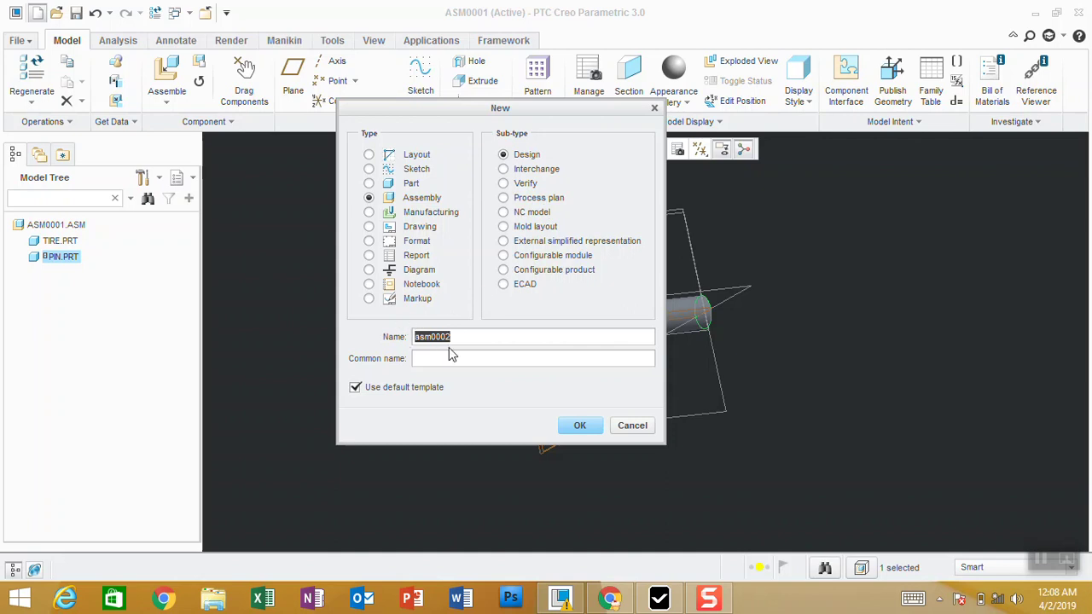
left_click(578, 429)
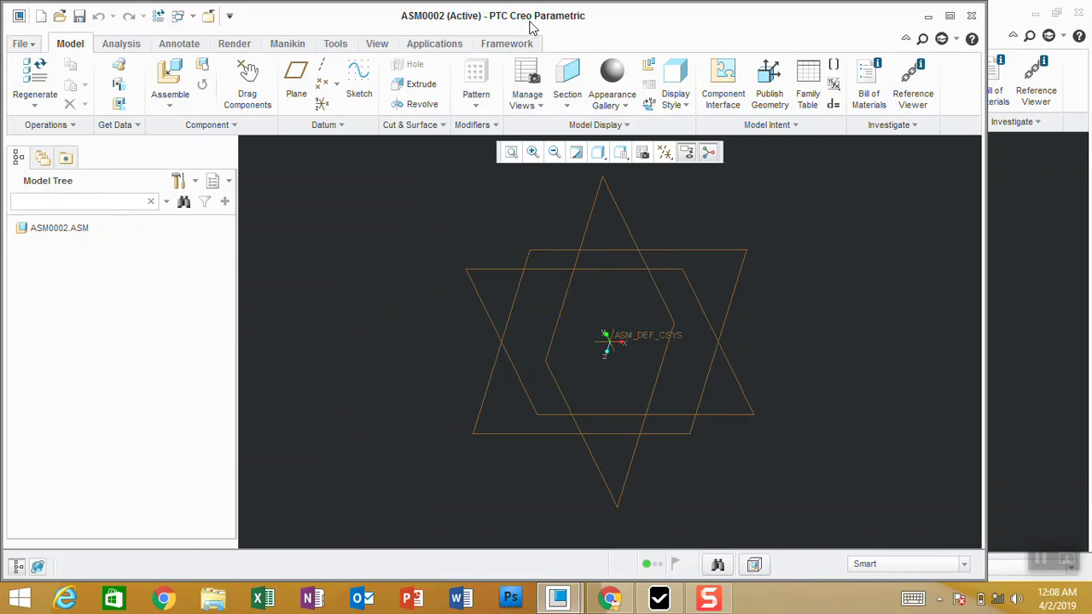
- Maximize the ASM0002 window and look through the Analysis, Annotate, Render and Manikin tabs
left_click(949, 15)
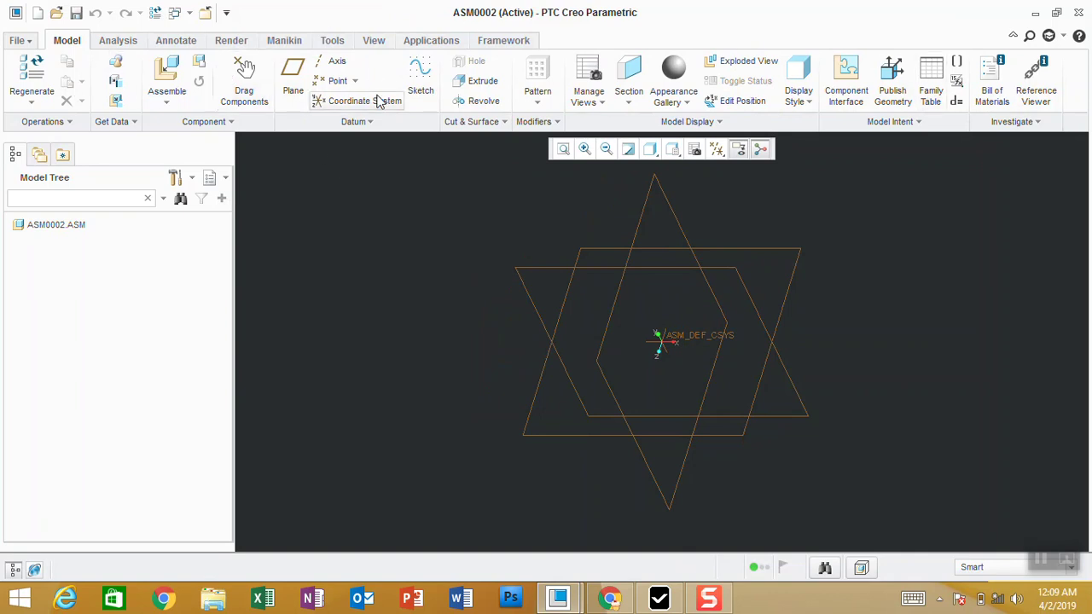
left_click(119, 43)
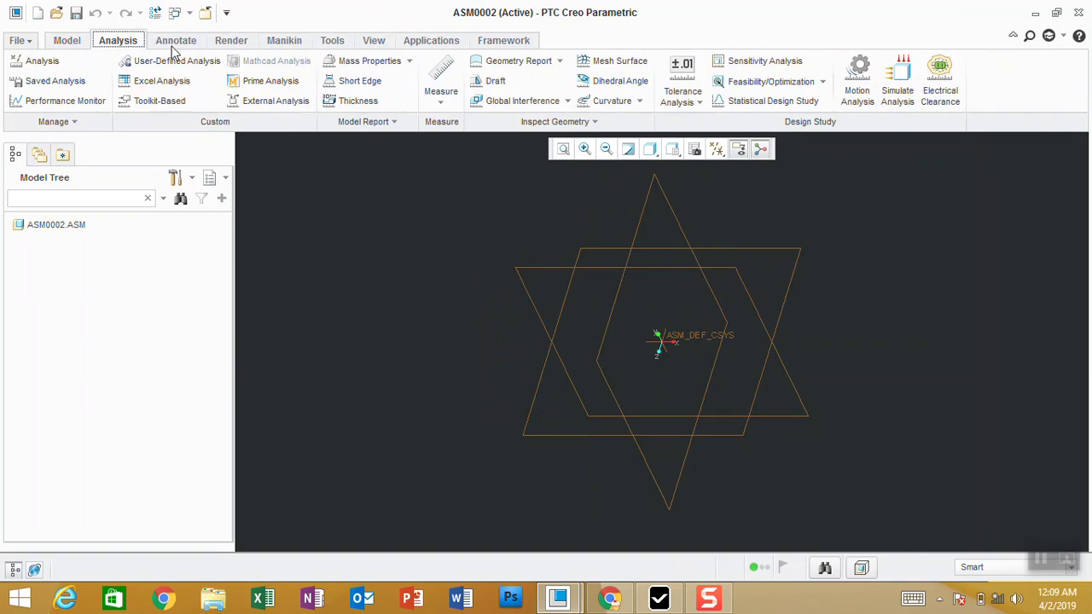
left_click(176, 40)
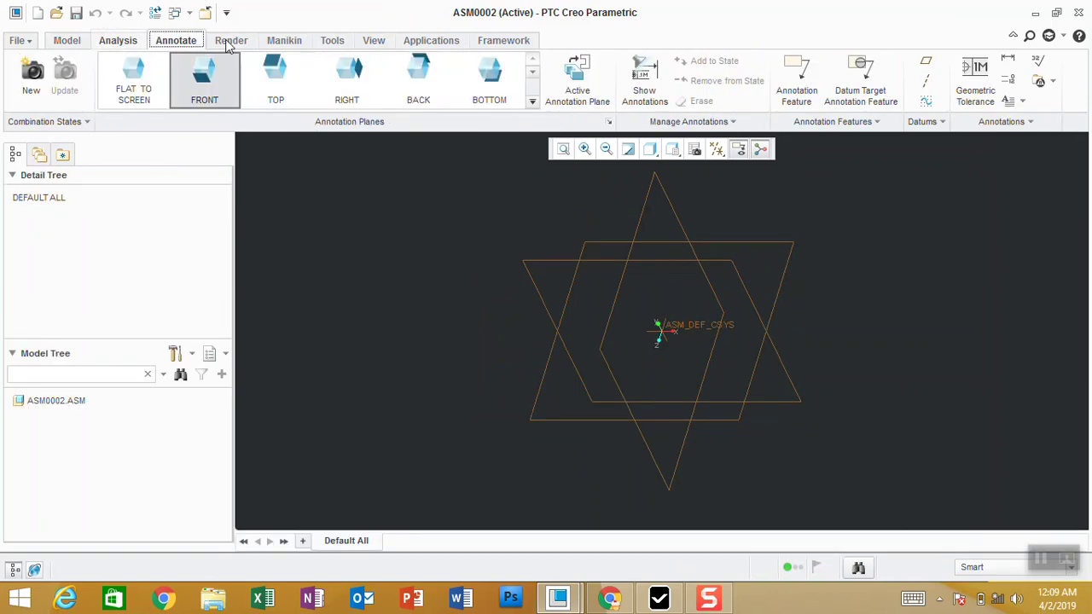
left_click(231, 40)
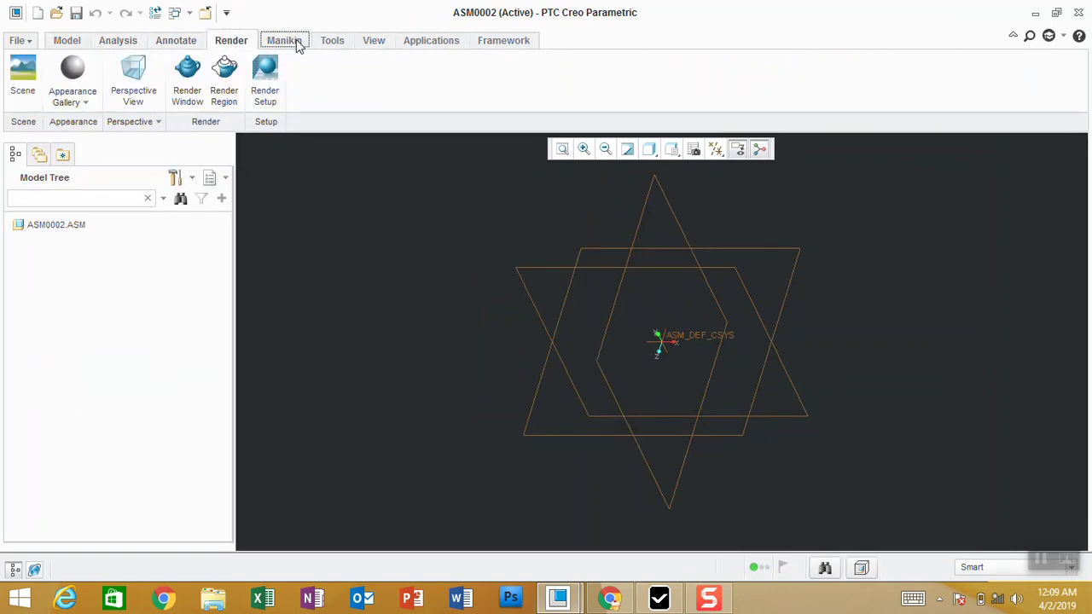
left_click(292, 43)
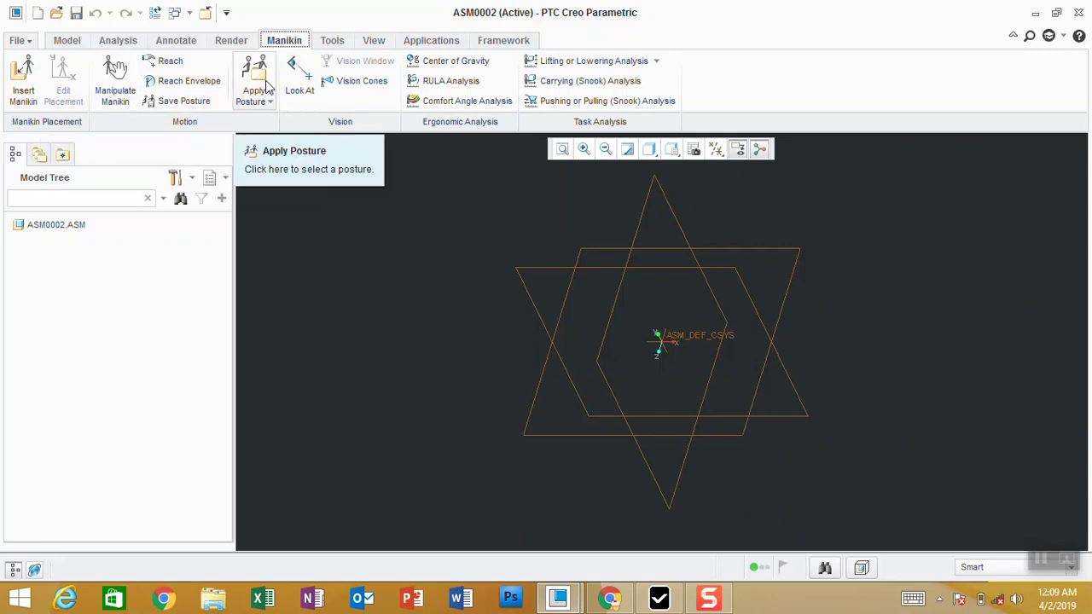
- Preview ptc_manikin.asm for placement, then cancel the manikin and return to the Model tab
left_click(34, 79)
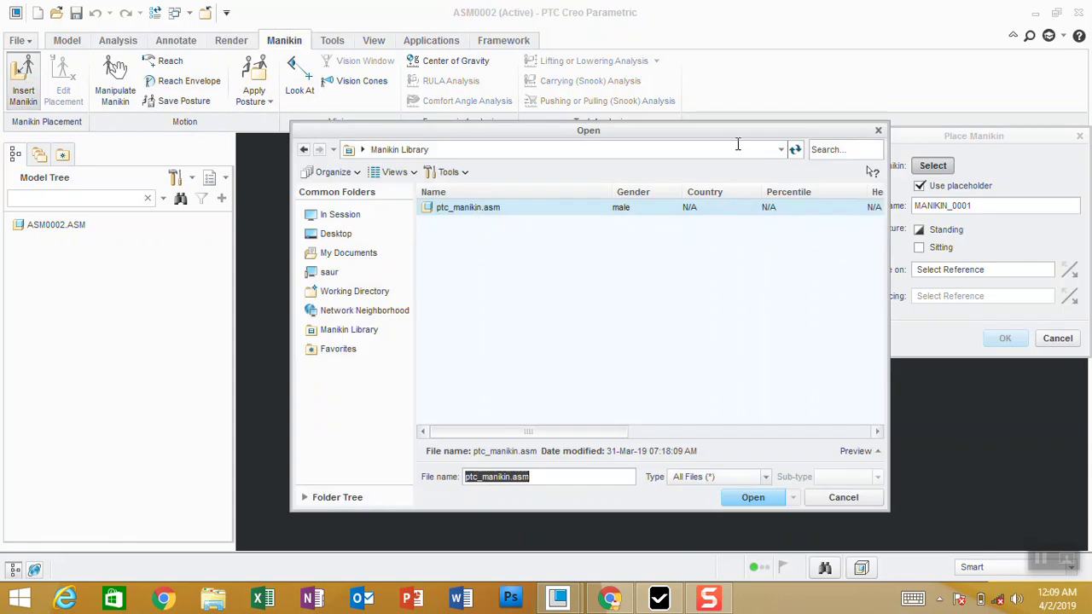
left_click(854, 452)
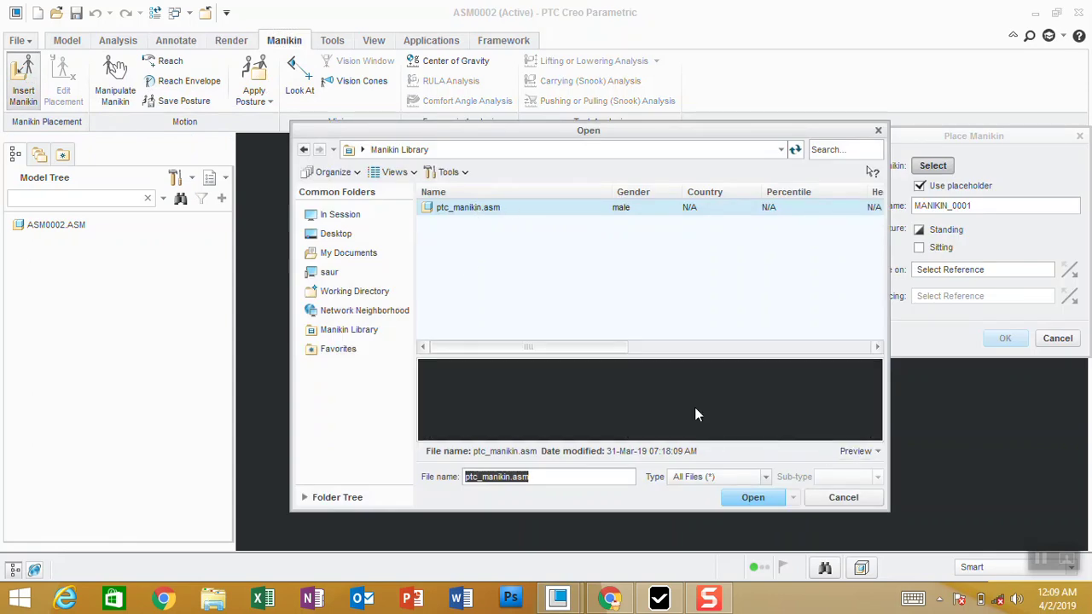
left_click(657, 396)
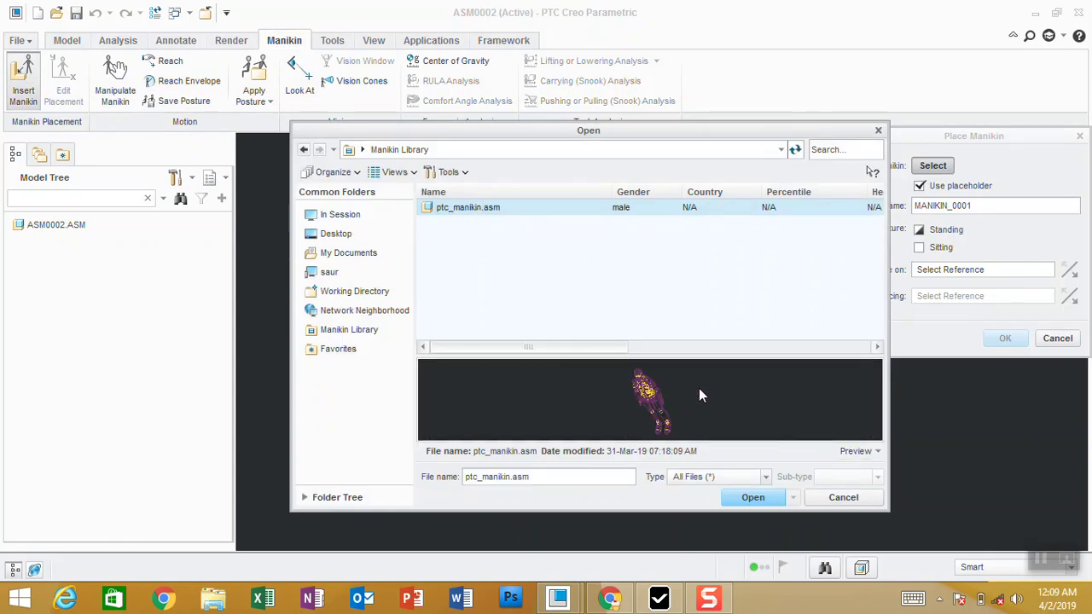
left_click(878, 130)
left_click(333, 43)
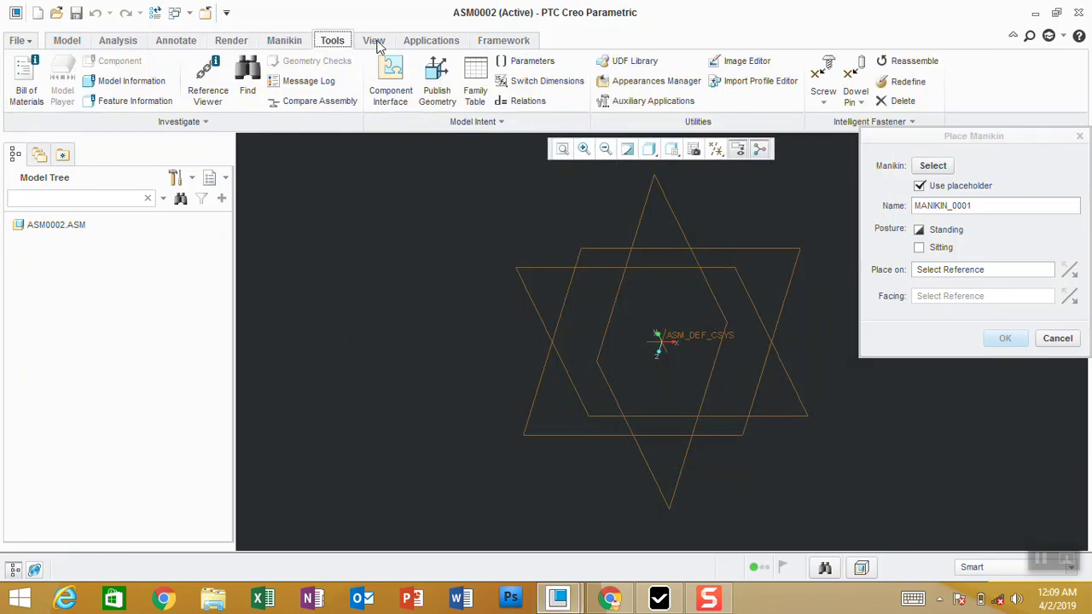
left_click(68, 43)
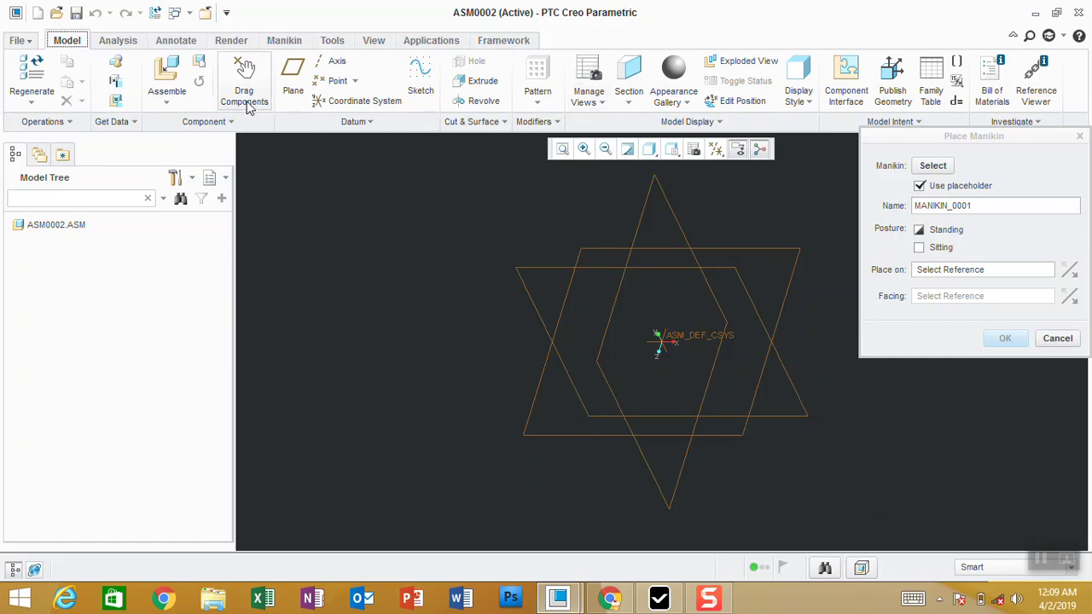
left_click(1079, 136)
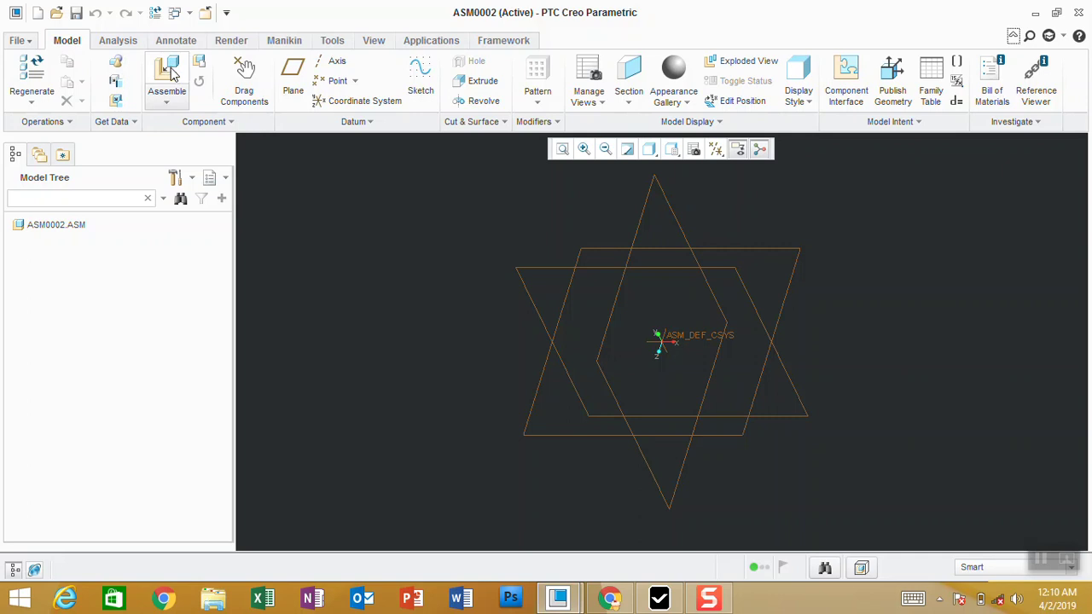
- Assemble tire.prt from the creo3 folder on the New Volume (D:) drive
left_click(172, 73)
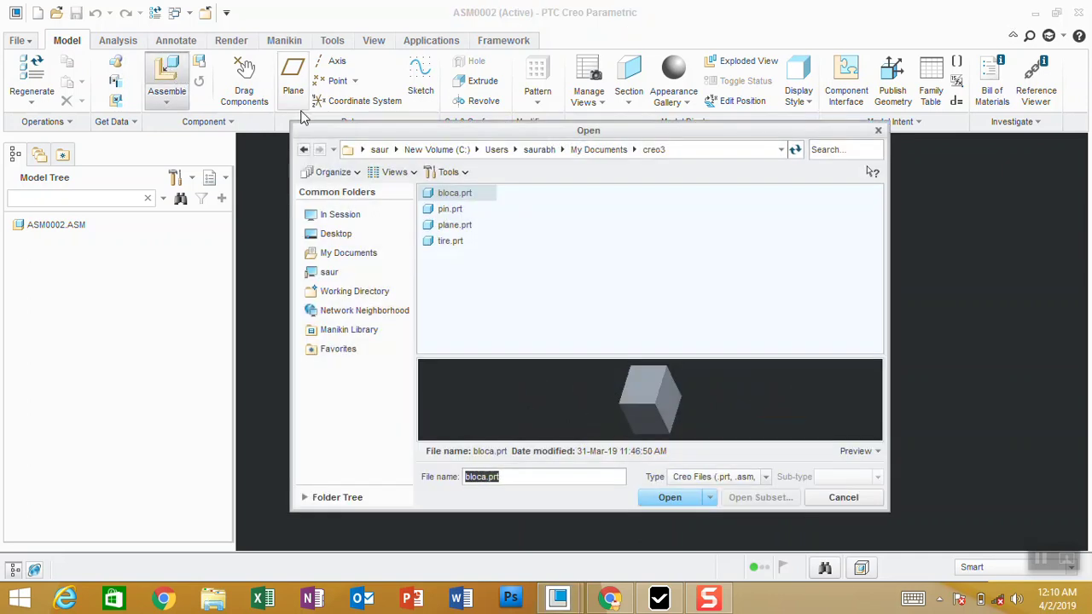
left_click_drag(461, 132, 435, 97)
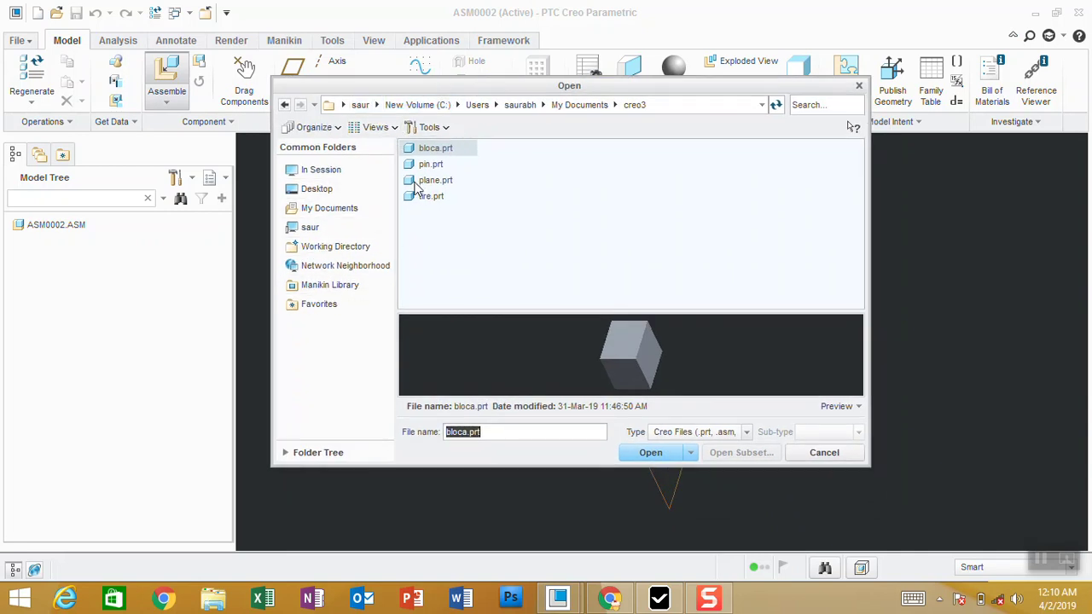
left_click(323, 192)
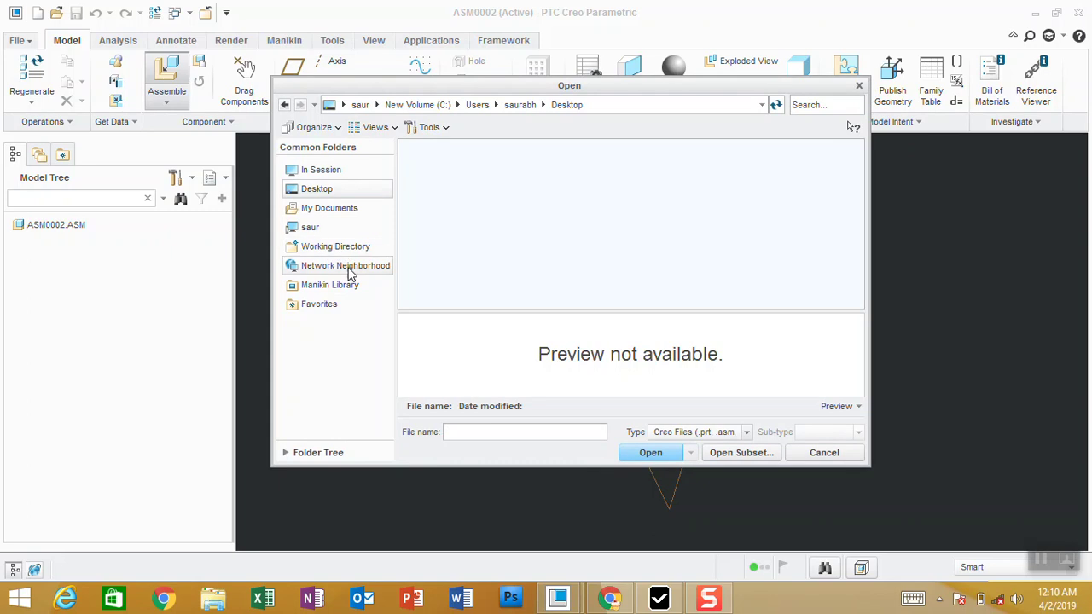
left_click(360, 105)
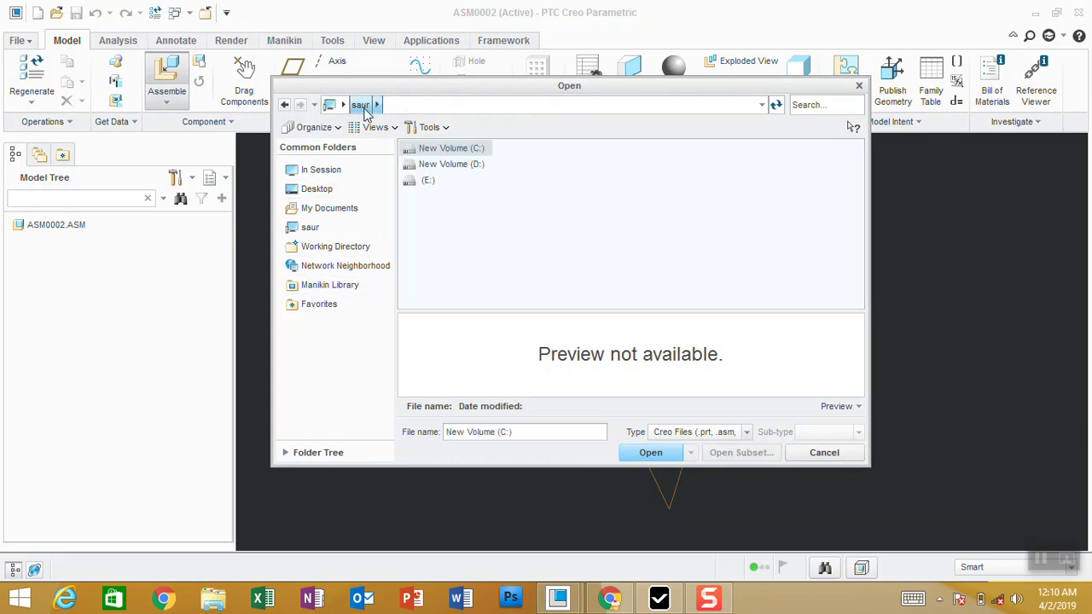
left_click(443, 167)
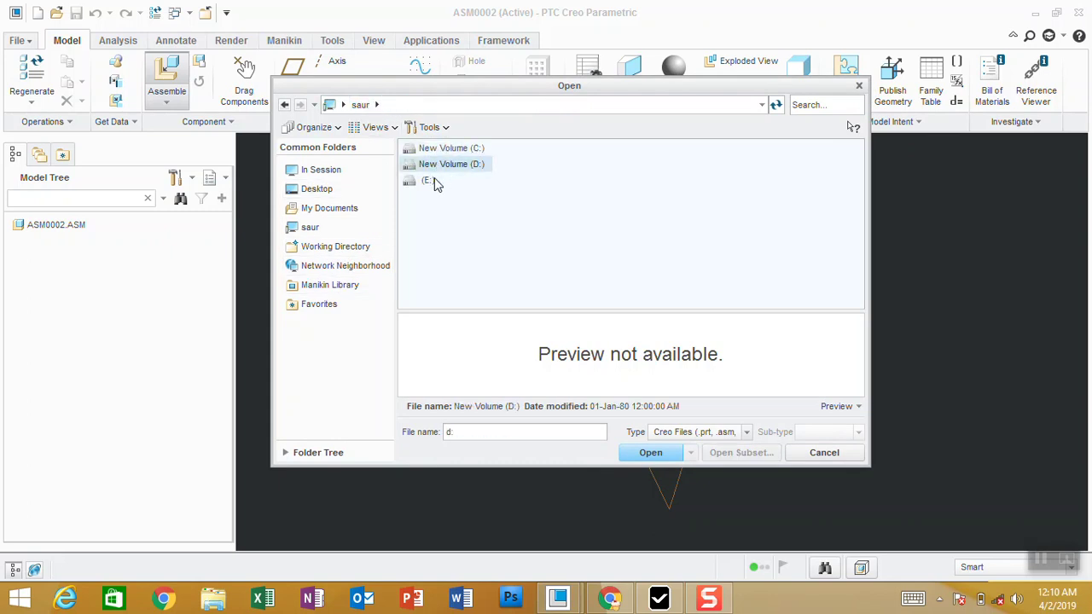
double_click(441, 169)
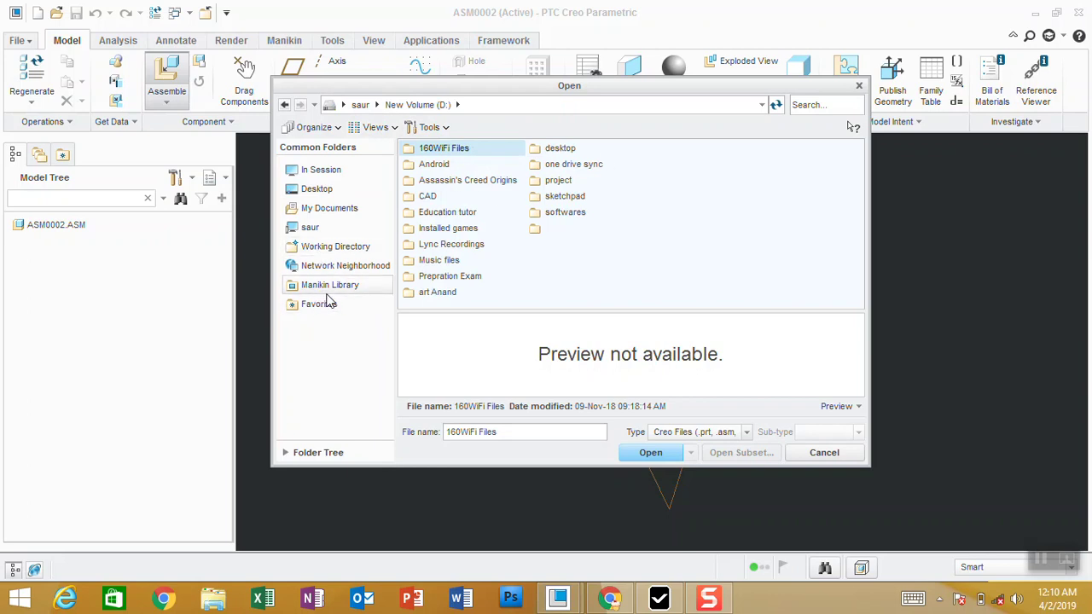
left_click(324, 305)
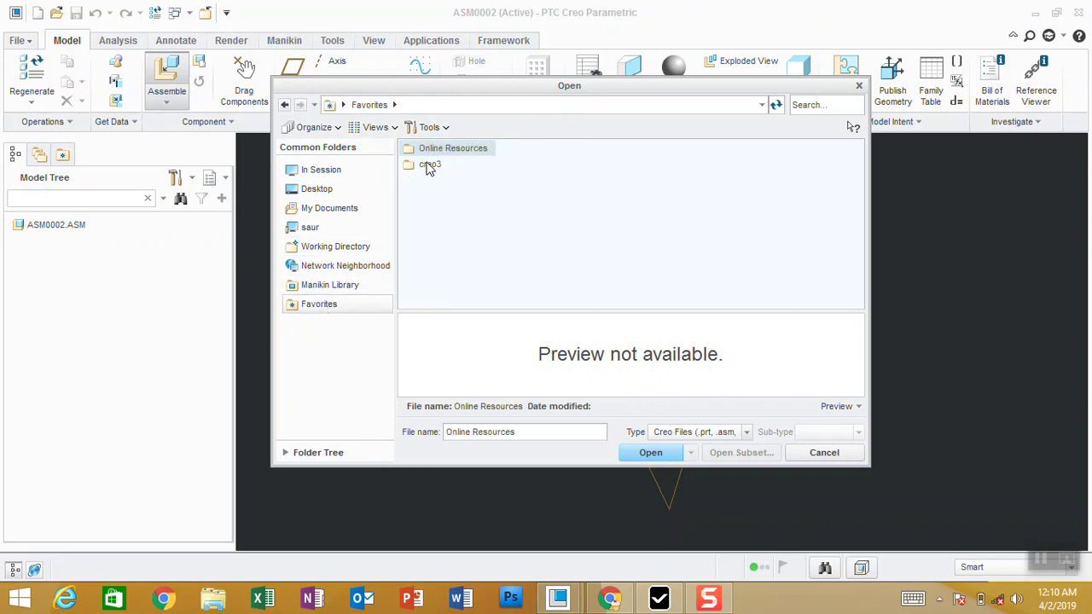
double_click(429, 165)
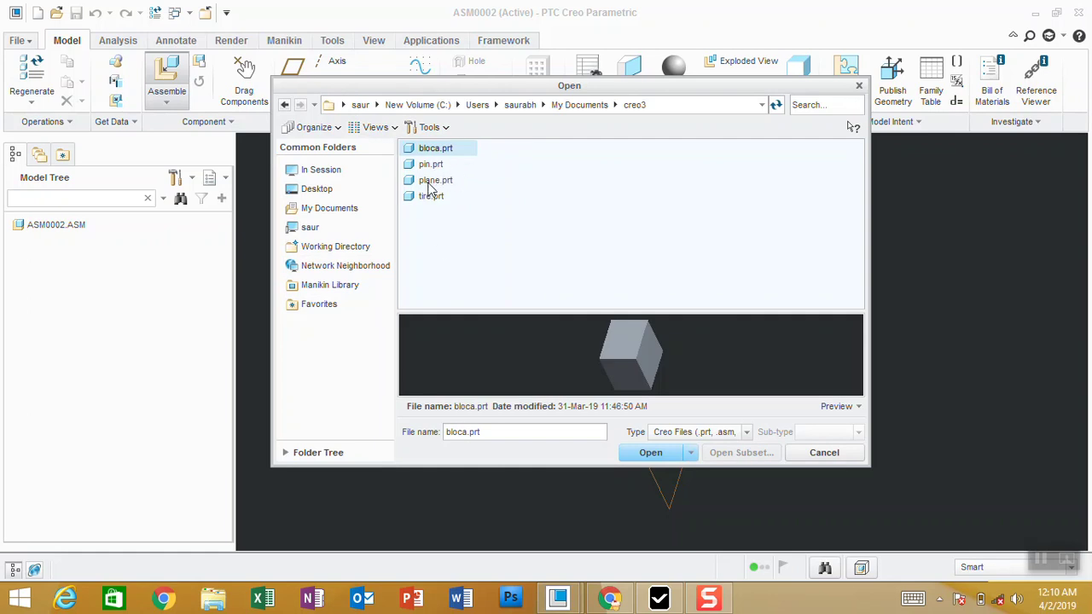
left_click(429, 199)
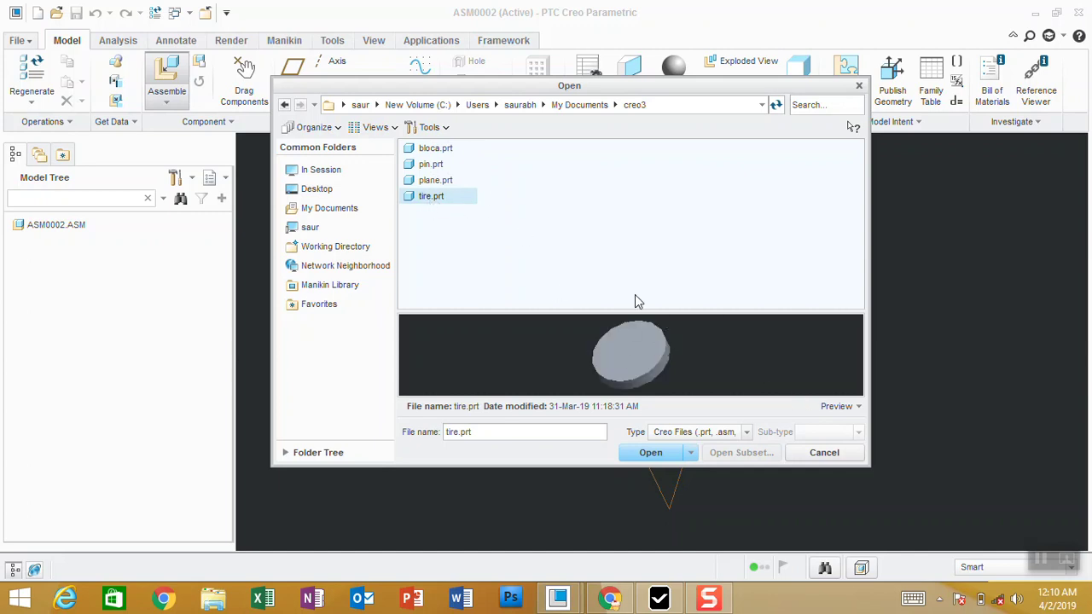
middle_click_drag(609, 356, 618, 300)
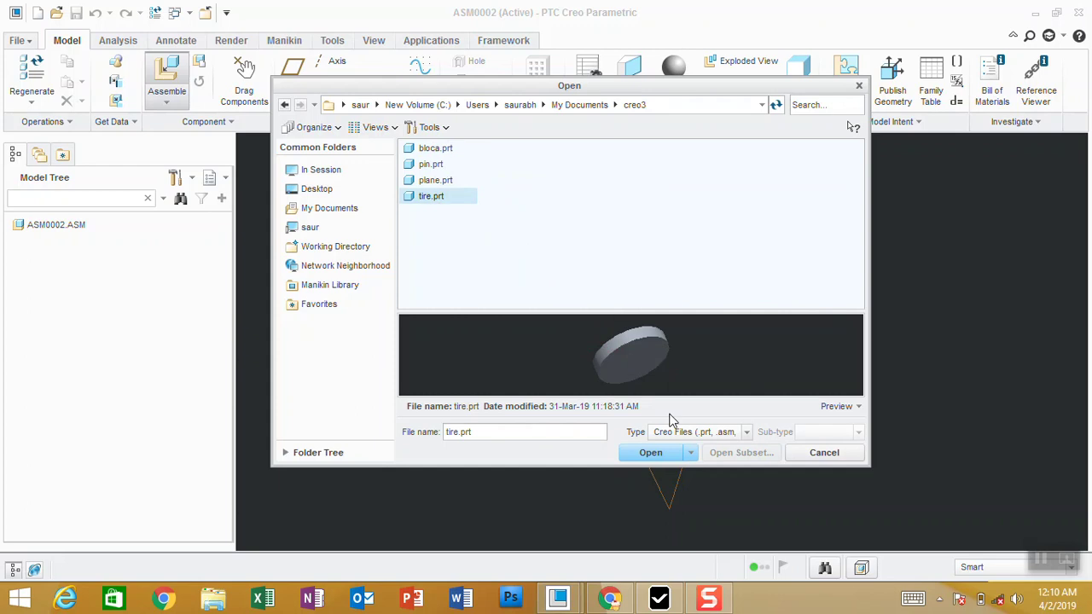
left_click(649, 453)
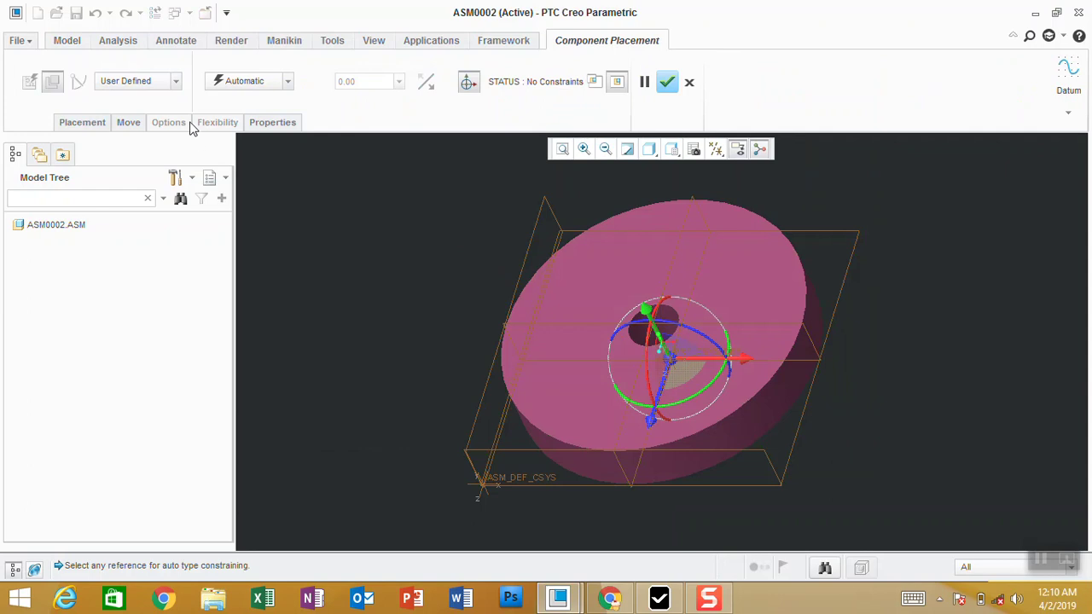
key("ctrl+d")
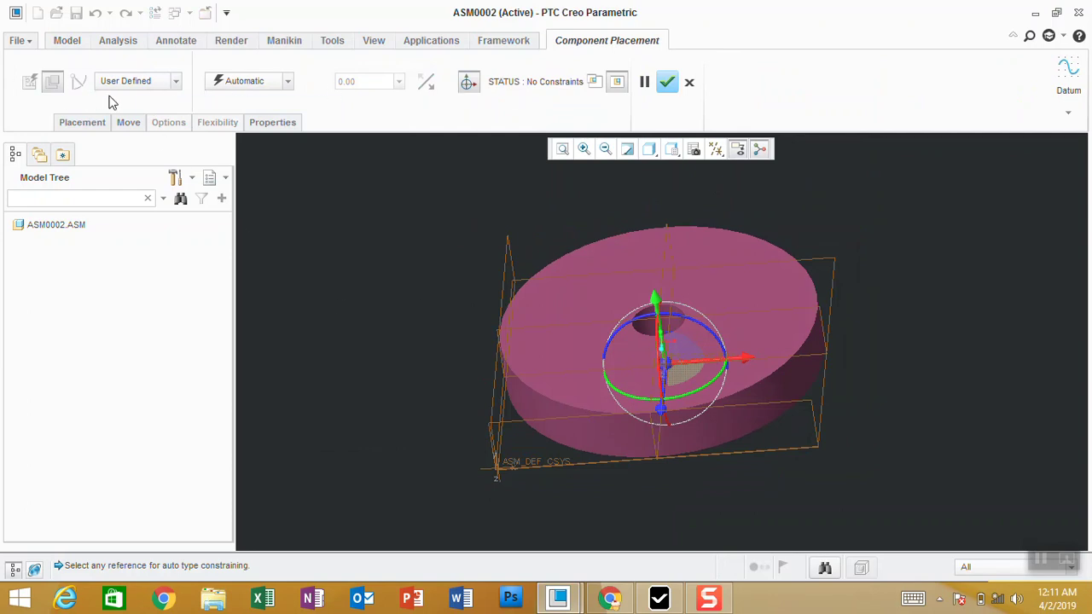
- Drag the unconstrained tire disc to a new position and tilt, orbiting to check it
left_click(157, 85)
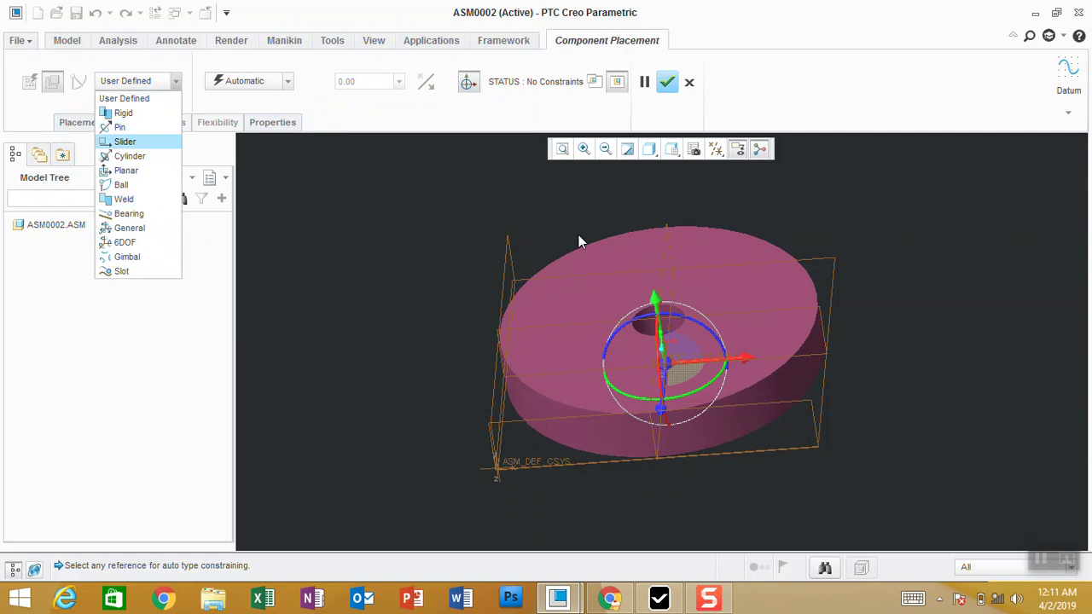
left_click(657, 279)
mouse_move(638, 288)
middle_mouse_down()
mouse_move(737, 271)
mouse_move(755, 280)
middle_mouse_up()
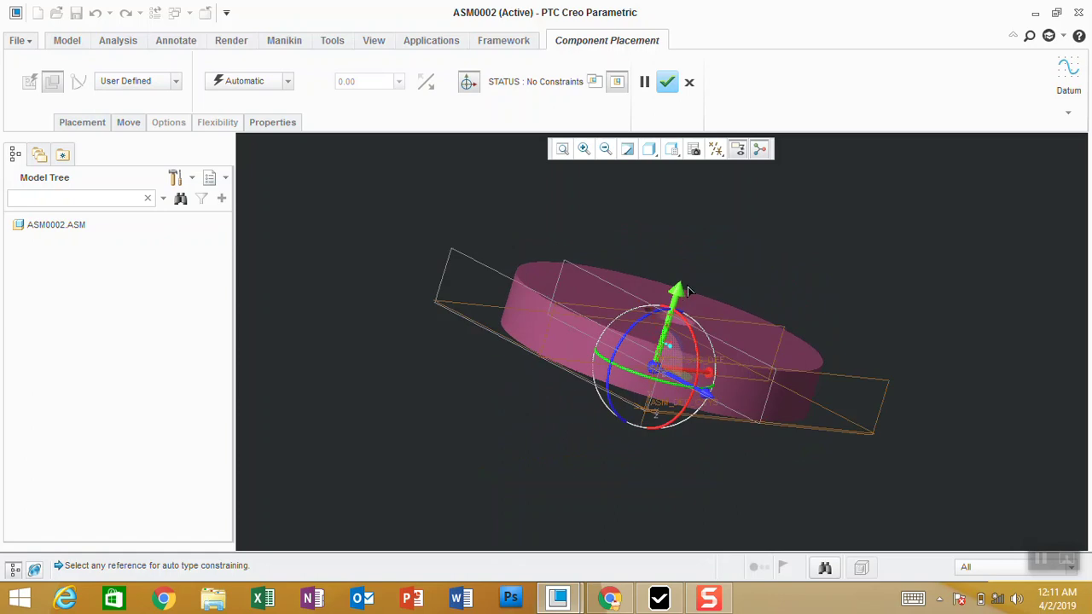
mouse_move(755, 280)
left_mouse_down()
mouse_move(1004, 359)
mouse_move(950, 317)
left_mouse_up()
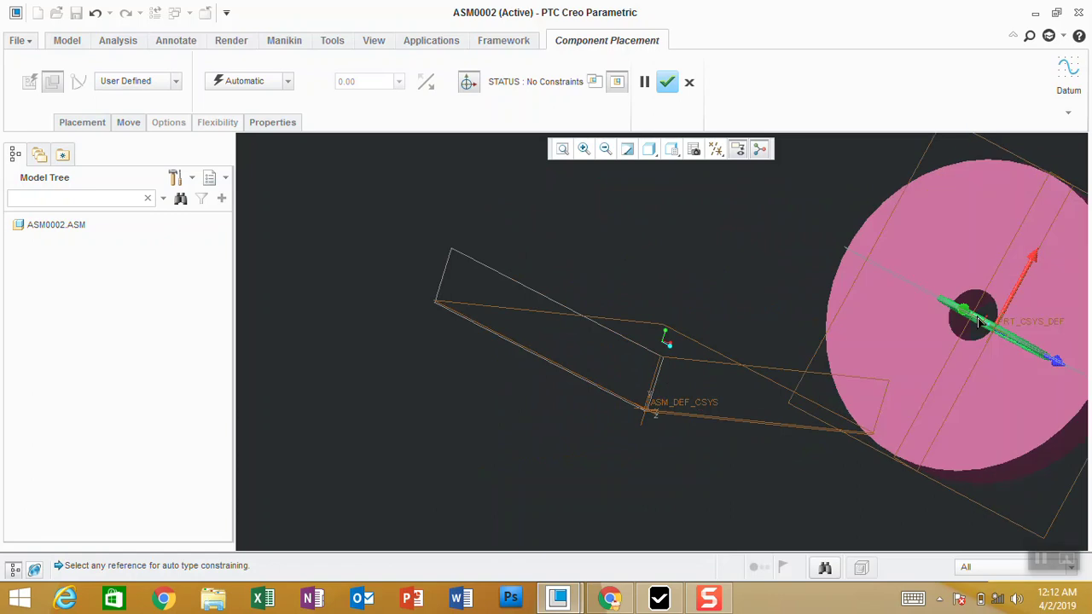
middle_click_drag(950, 317, 961, 368)
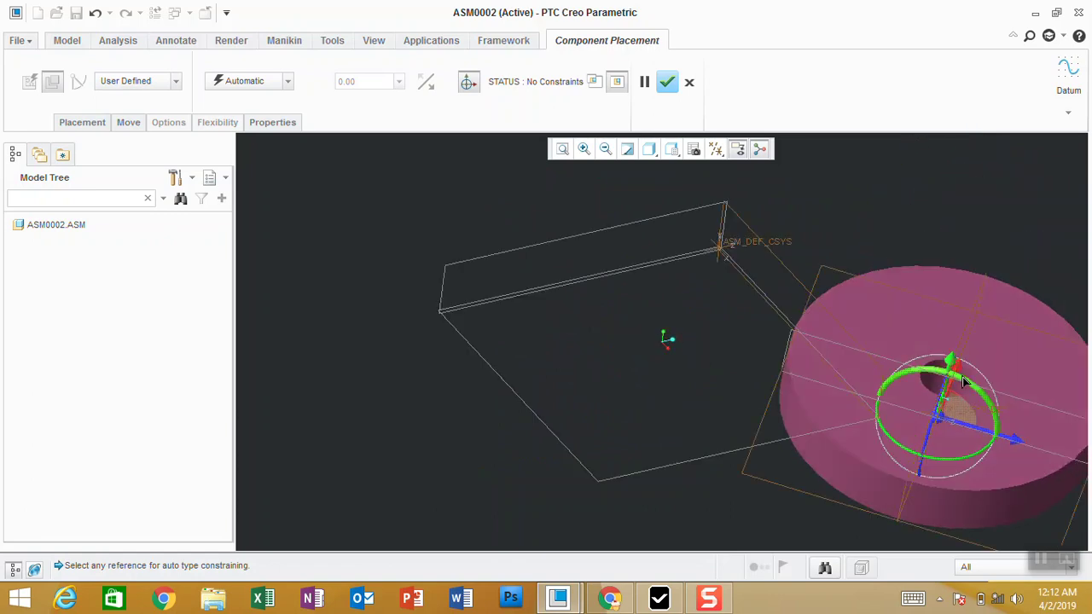
left_click_drag(961, 369, 882, 317)
mouse_move(882, 317)
middle_mouse_down()
mouse_move(895, 299)
mouse_move(896, 315)
middle_mouse_up()
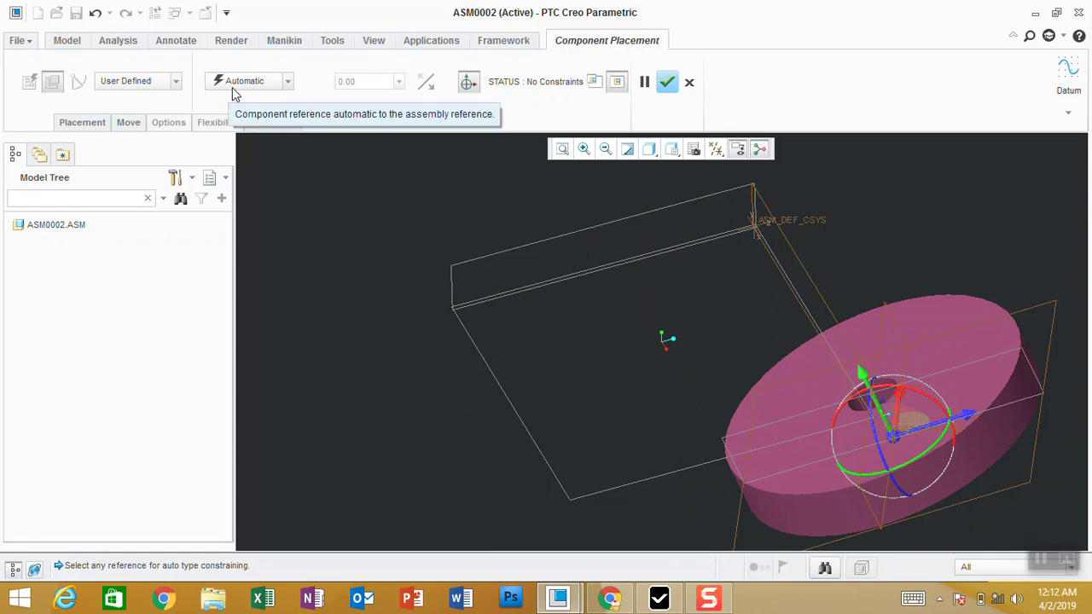
- Apply the Default constraint to place the tire at the assembly origin
left_click(146, 86)
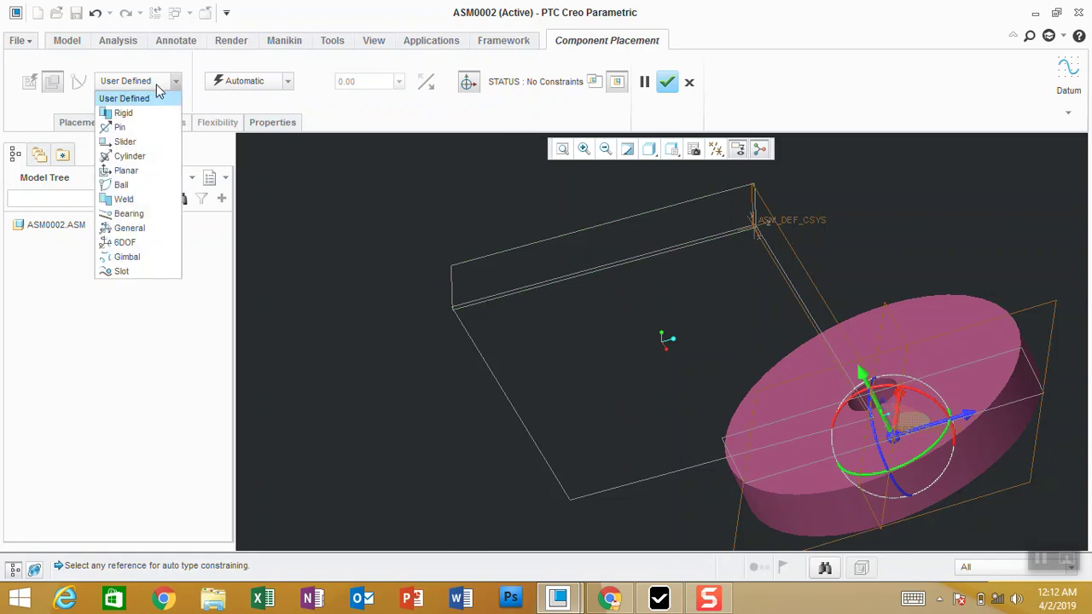
left_click(270, 97)
left_click(273, 85)
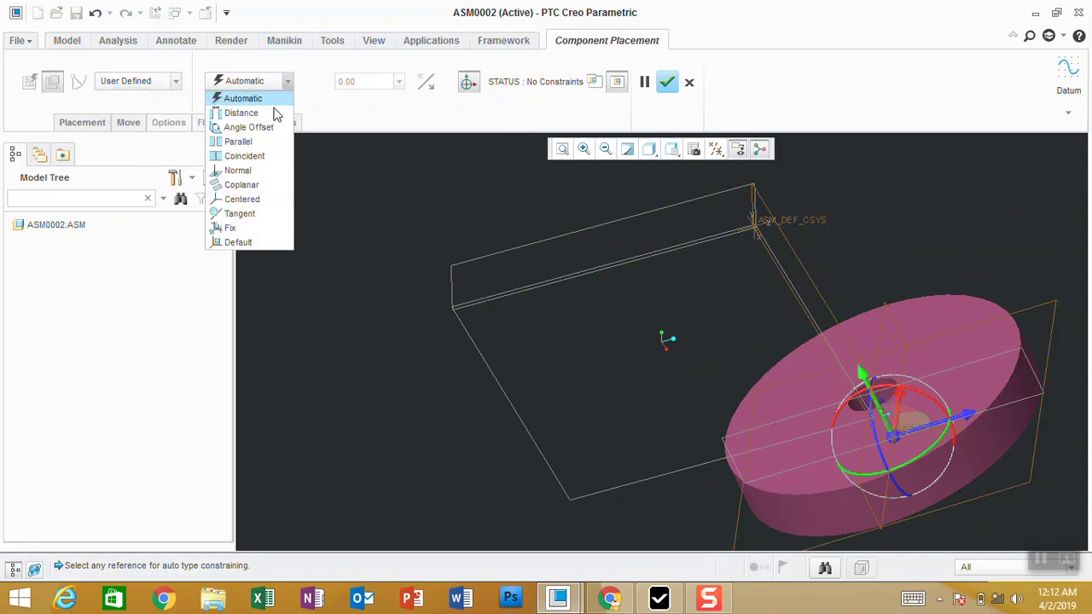
left_click(238, 243)
mouse_move(820, 320)
middle_mouse_down()
mouse_move(853, 305)
mouse_move(827, 345)
middle_mouse_up()
mouse_move(679, 348)
middle_mouse_down()
mouse_move(763, 363)
mouse_move(730, 386)
middle_mouse_up()
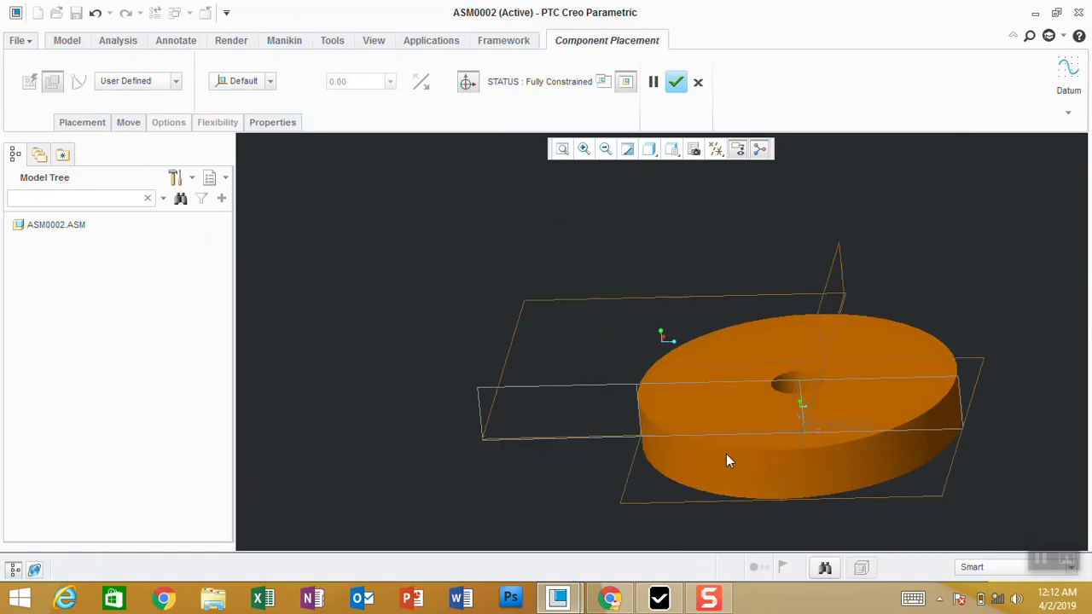
- Confirm the tire placement and select TIRE.PRT in the model tree
left_click(675, 82)
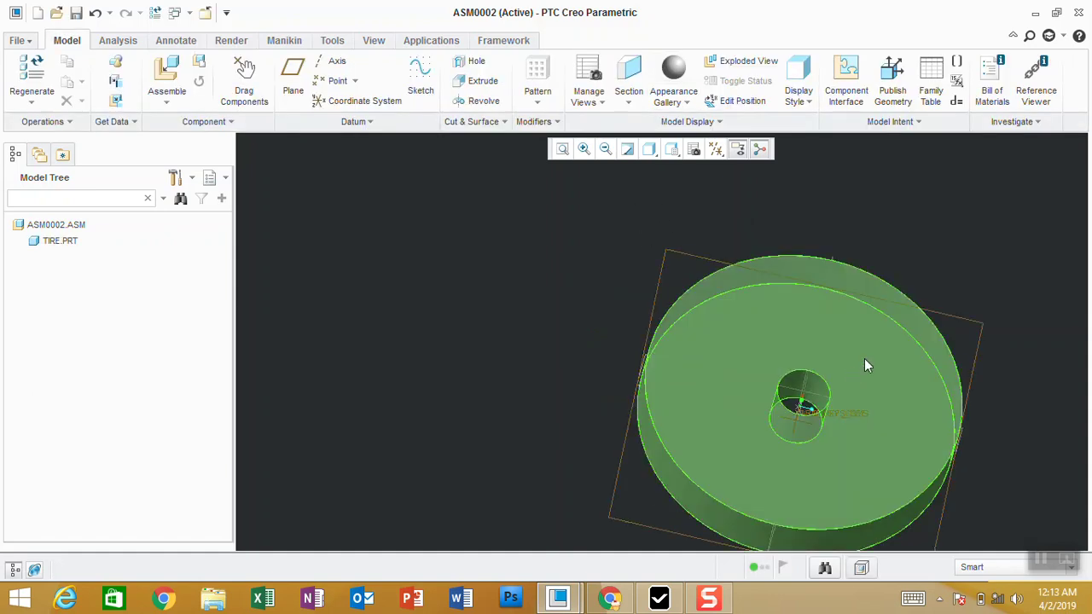
middle_click_drag(865, 361, 890, 331)
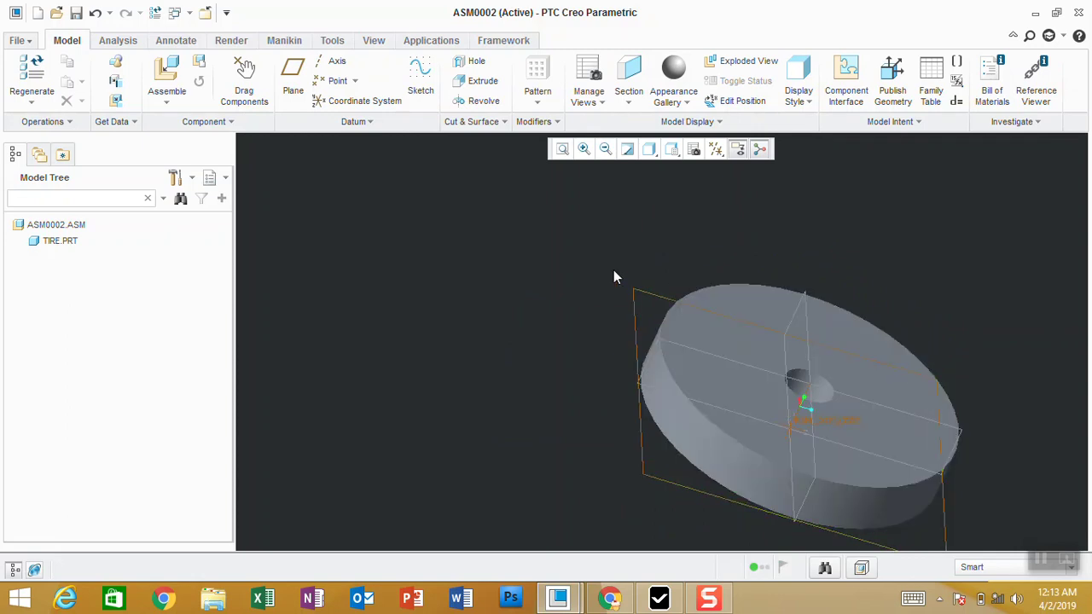
left_click(61, 242)
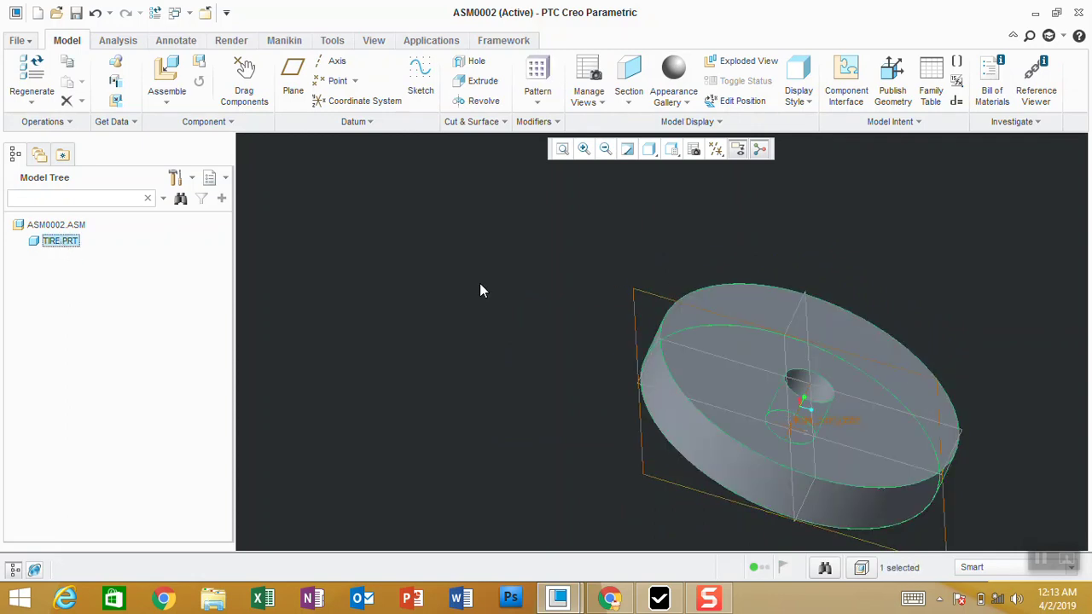
right_click(72, 244)
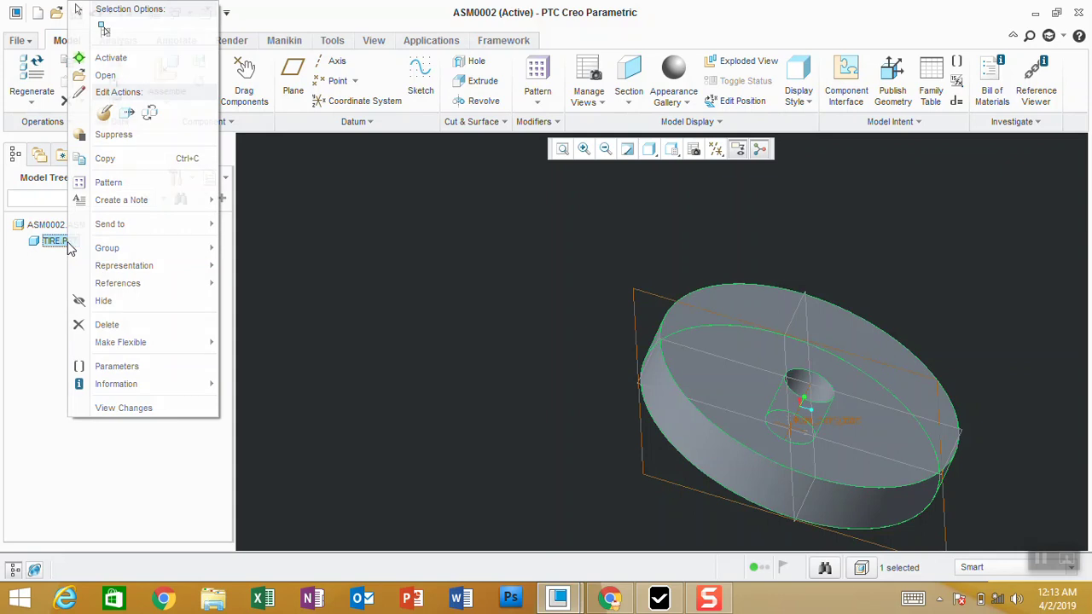
- Activate the tire part and start an extrude sketched on its top face
left_click(114, 64)
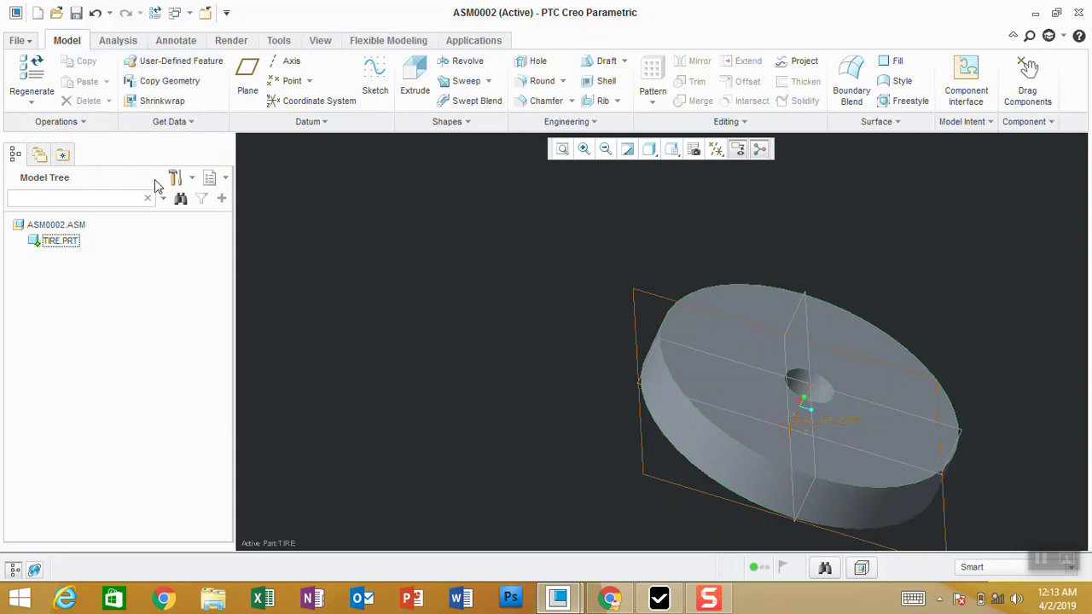
left_click(754, 347)
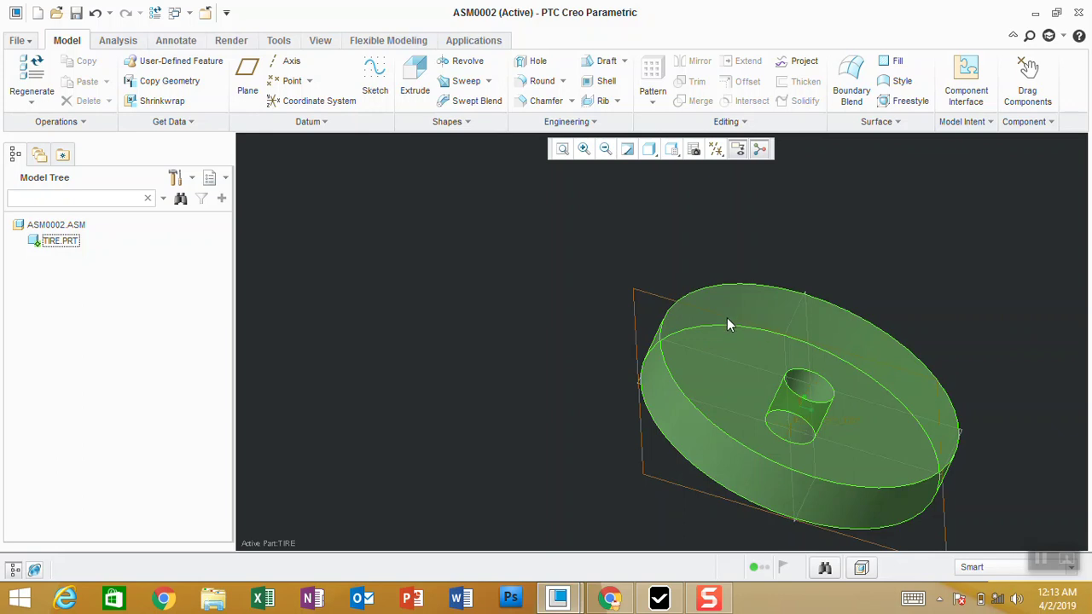
left_click(414, 85)
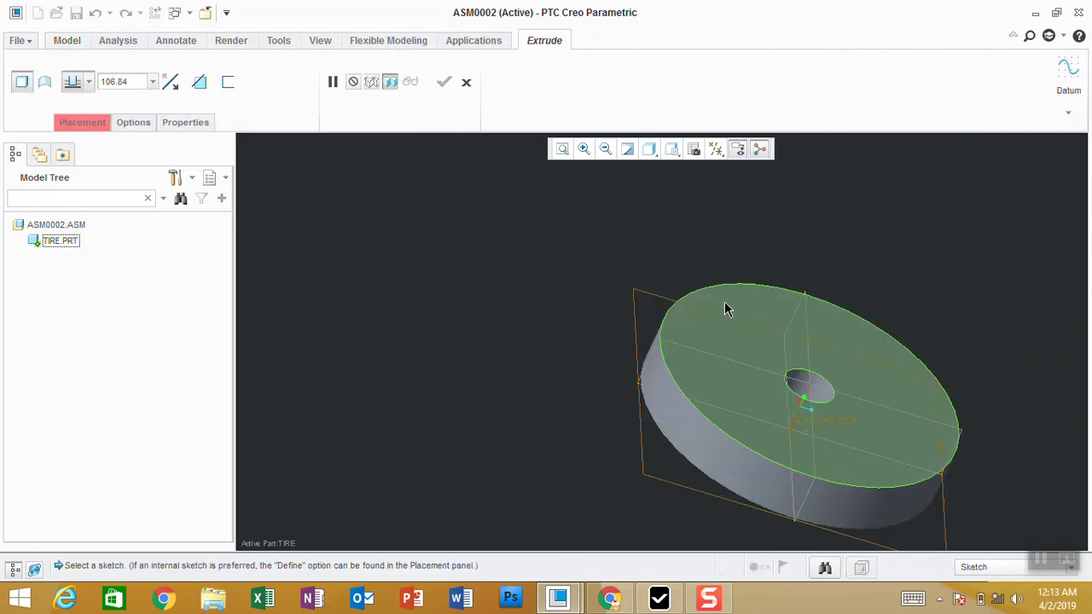
left_click(695, 322)
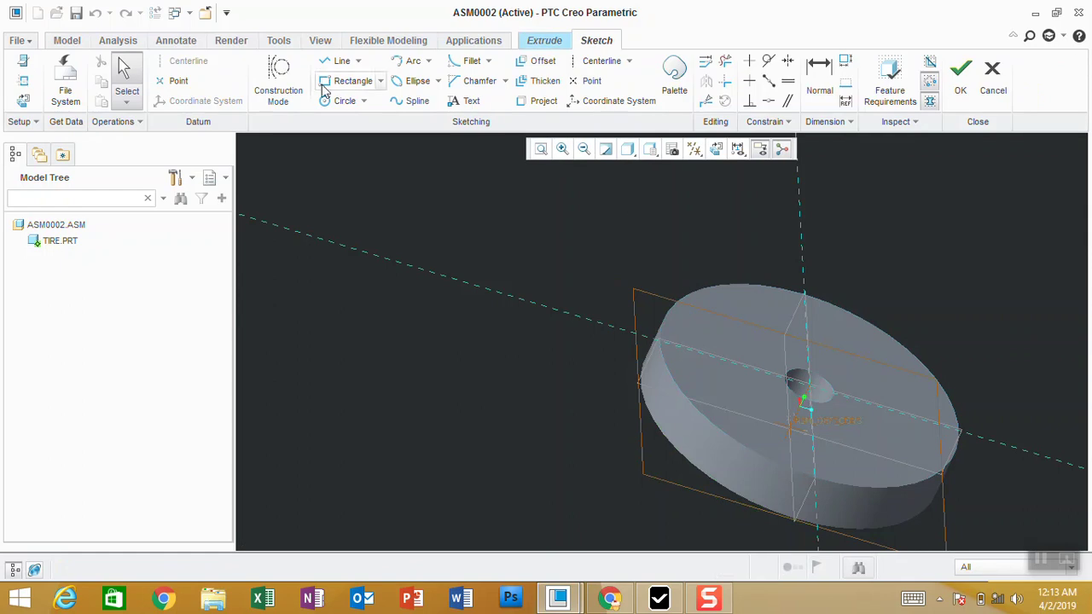
- Sketch a small circle near the rim and extrude it into a cylindrical post
left_click(341, 101)
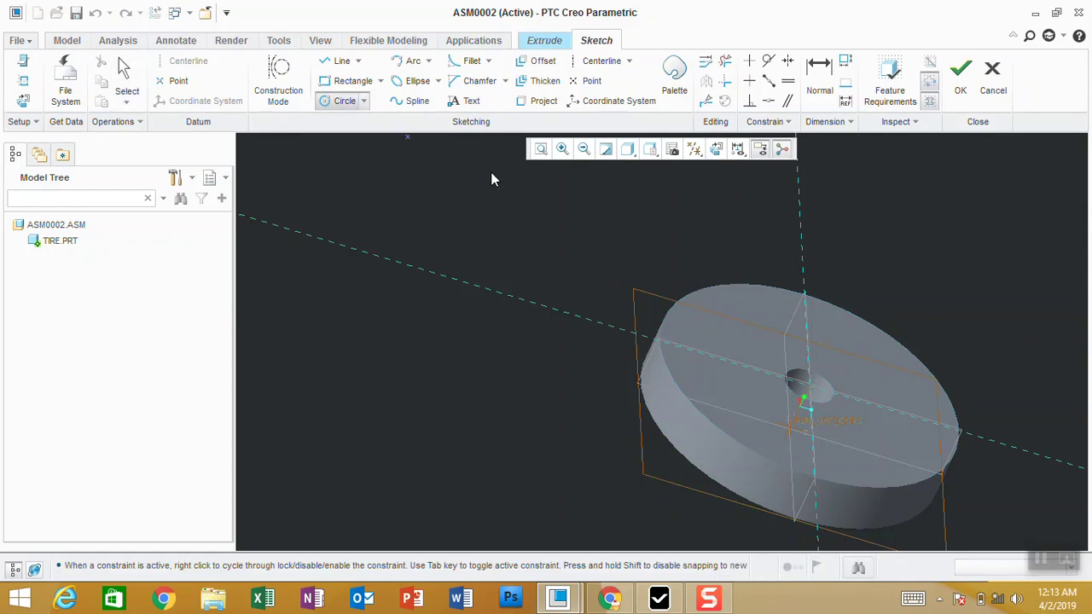
left_click(697, 343)
left_click(695, 343)
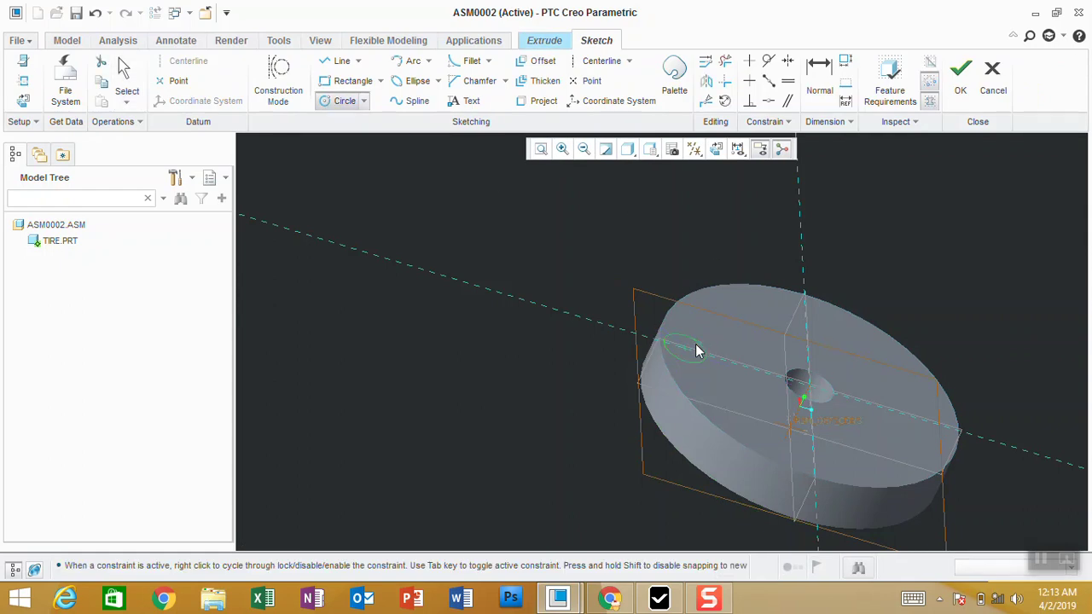
left_click(960, 77)
left_click(443, 81)
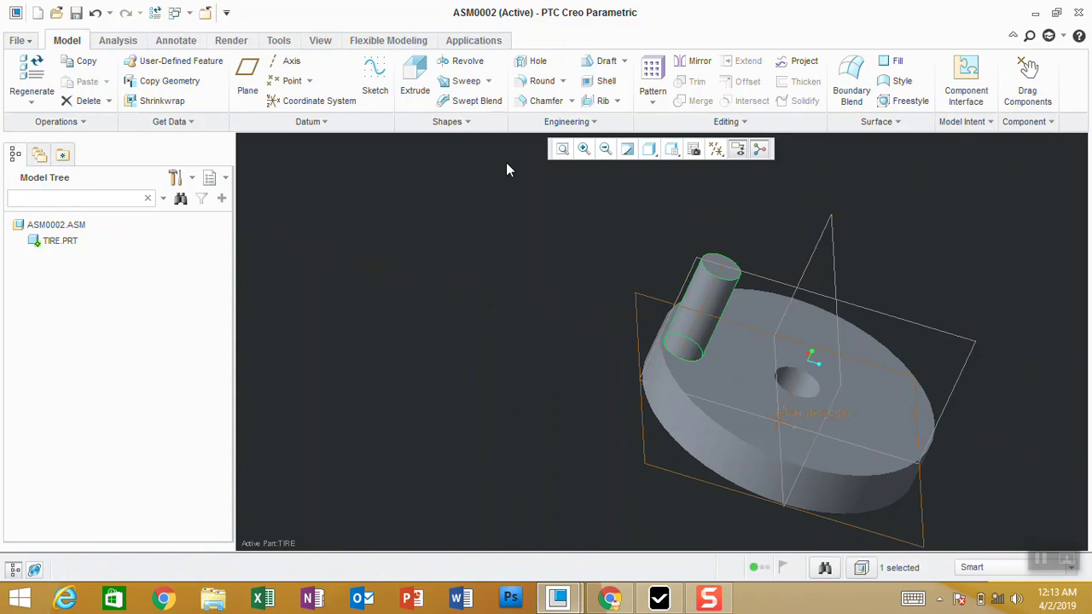
- Reactivate ASM0002.ASM from the model tree
middle_click_drag(717, 243, 728, 270)
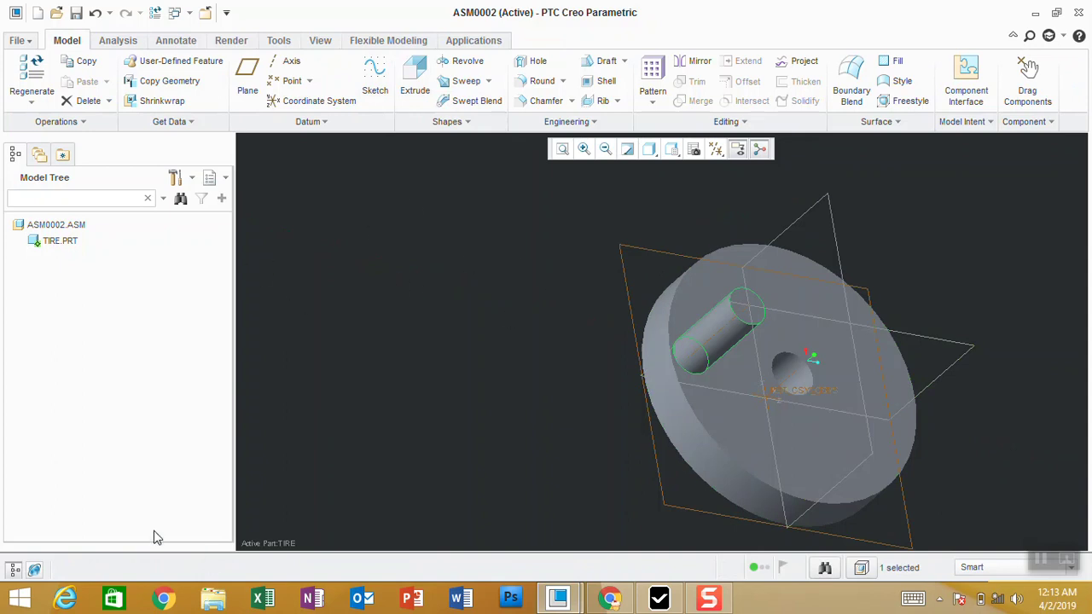
left_click(68, 228)
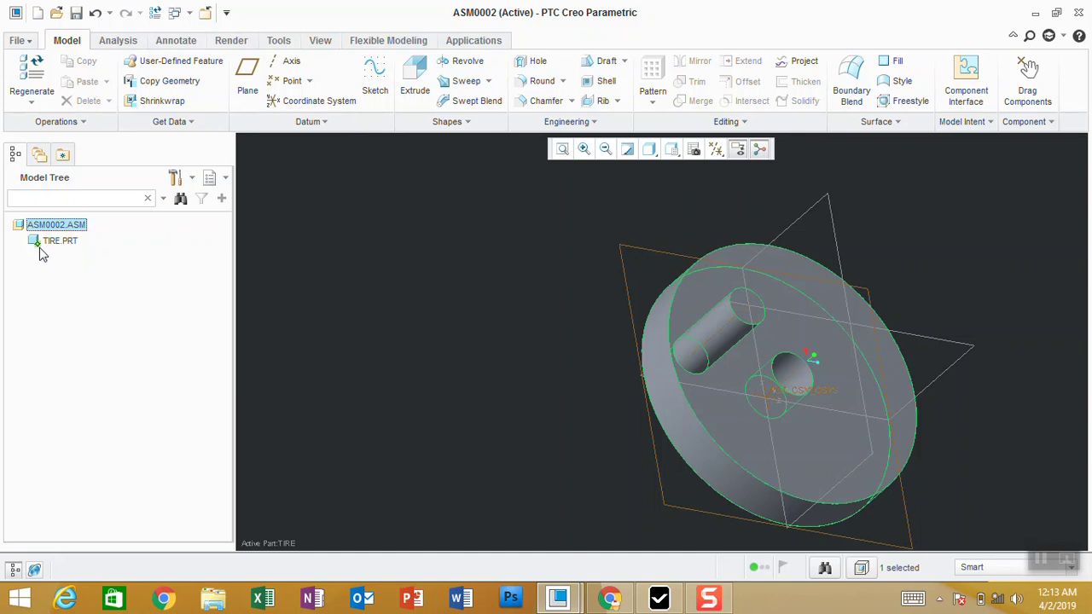
right_click(58, 235)
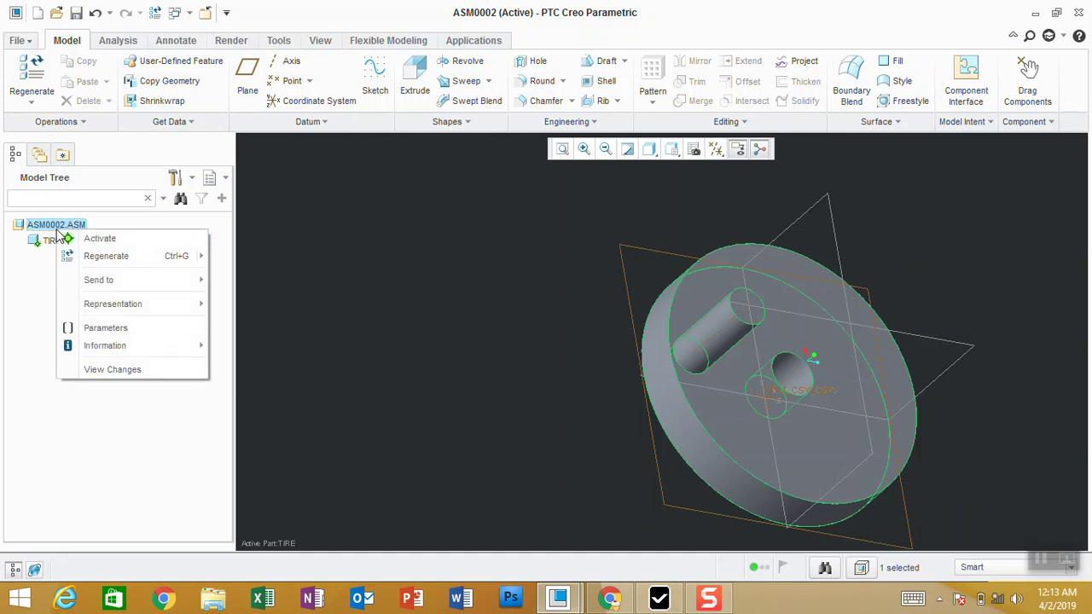
left_click(86, 237)
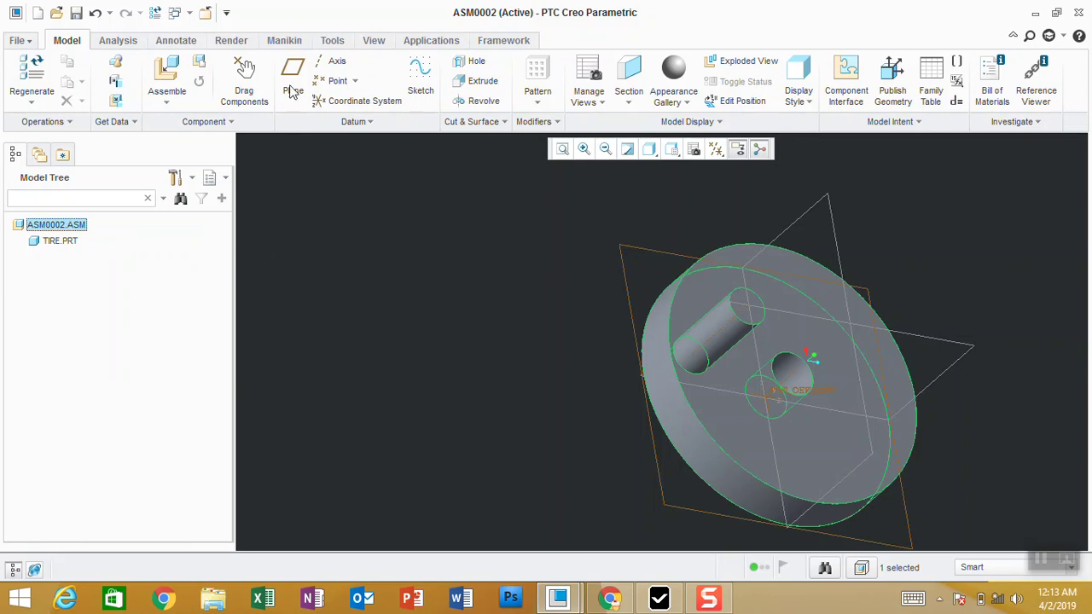
- Select TIRE.PRT and start an assembly extrude sketched on the tire's top face
left_click(709, 295)
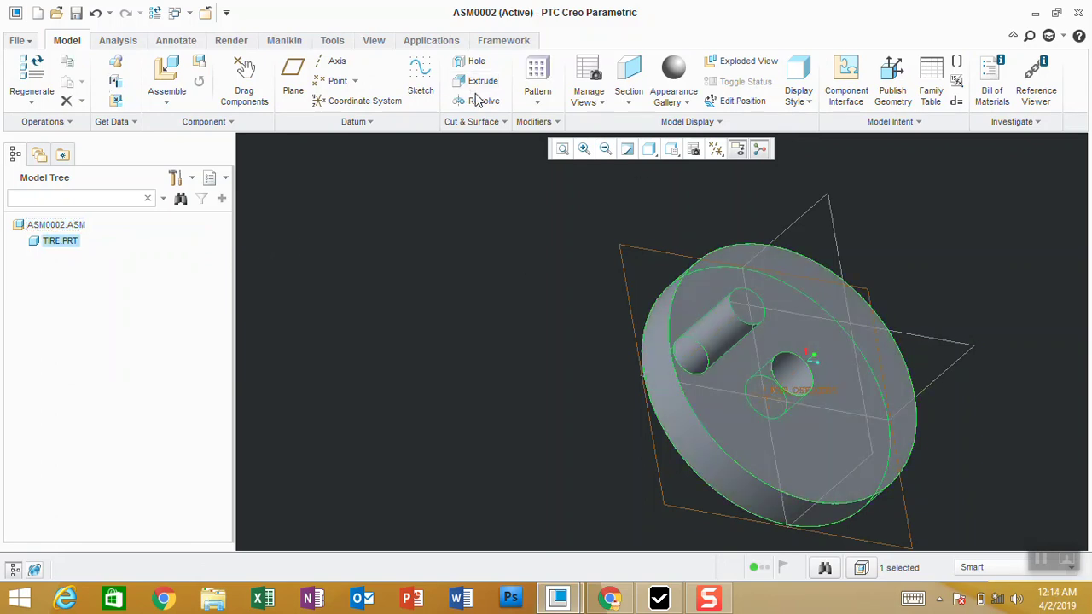
left_click(385, 215)
left_click(72, 246)
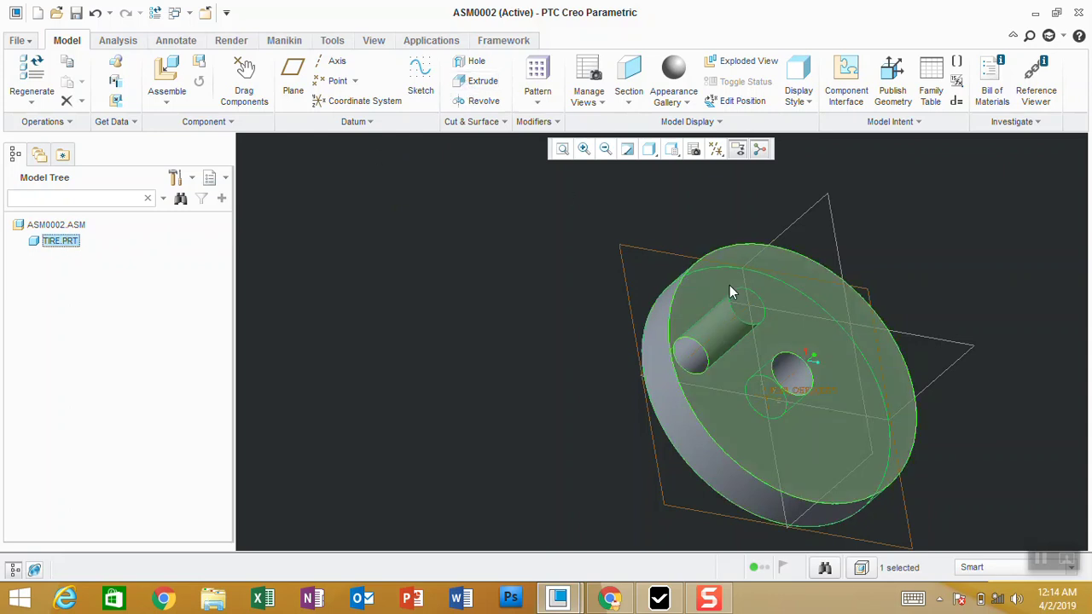
left_click(477, 88)
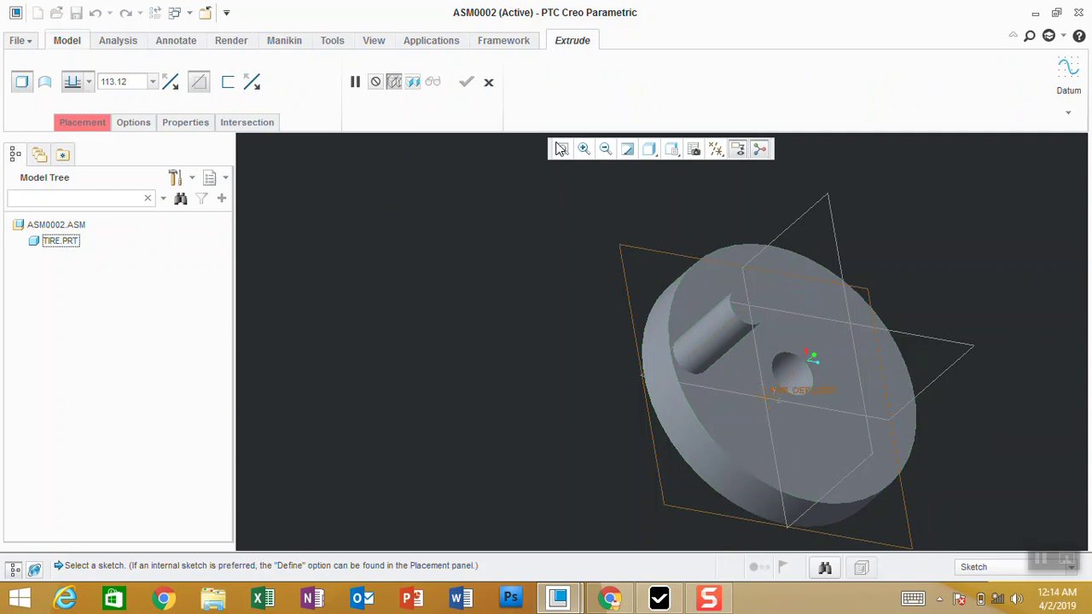
left_click(784, 270)
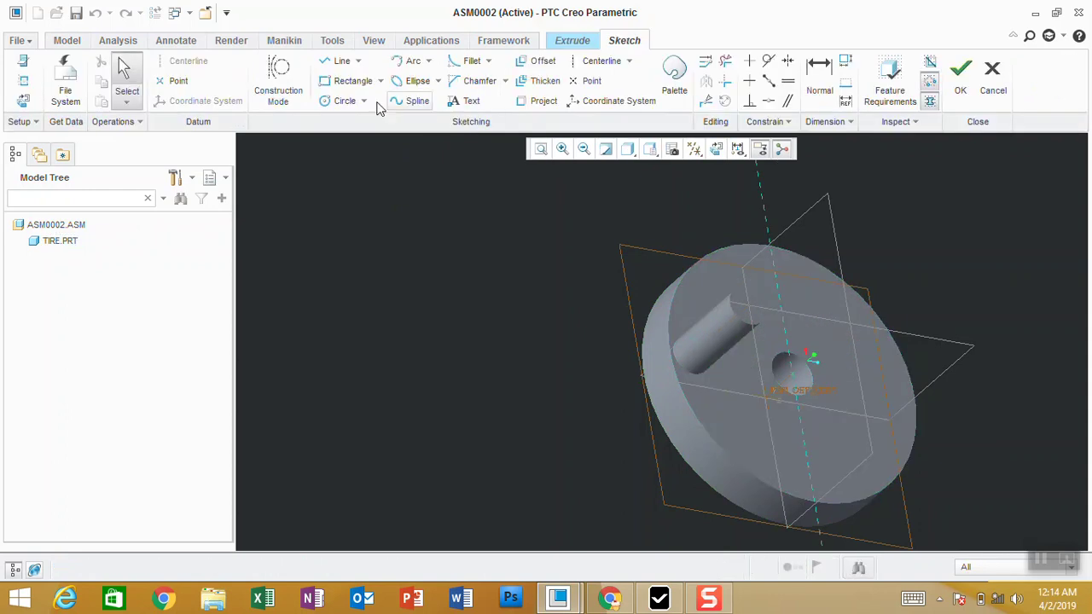
- Sketch a rectangle, flip the extrusion direction and finish the cut
left_click(352, 80)
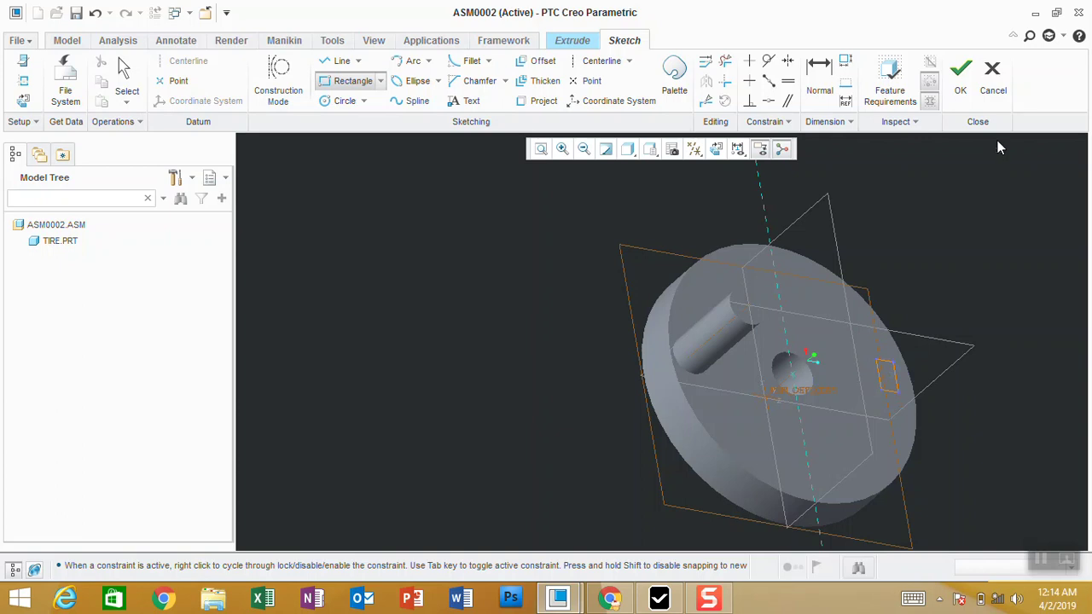
left_click(960, 75)
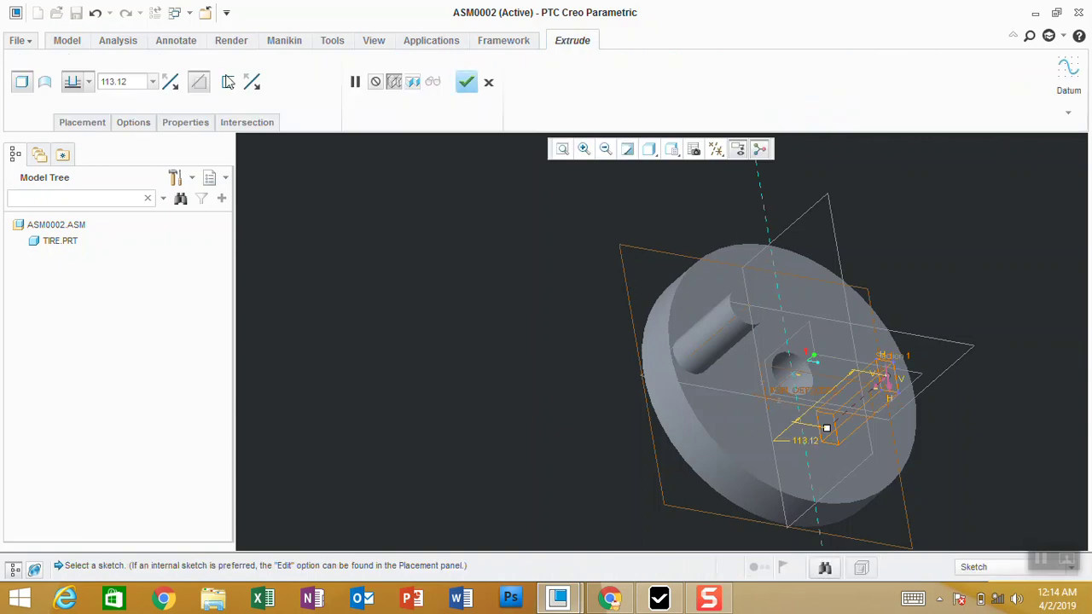
left_click(169, 81)
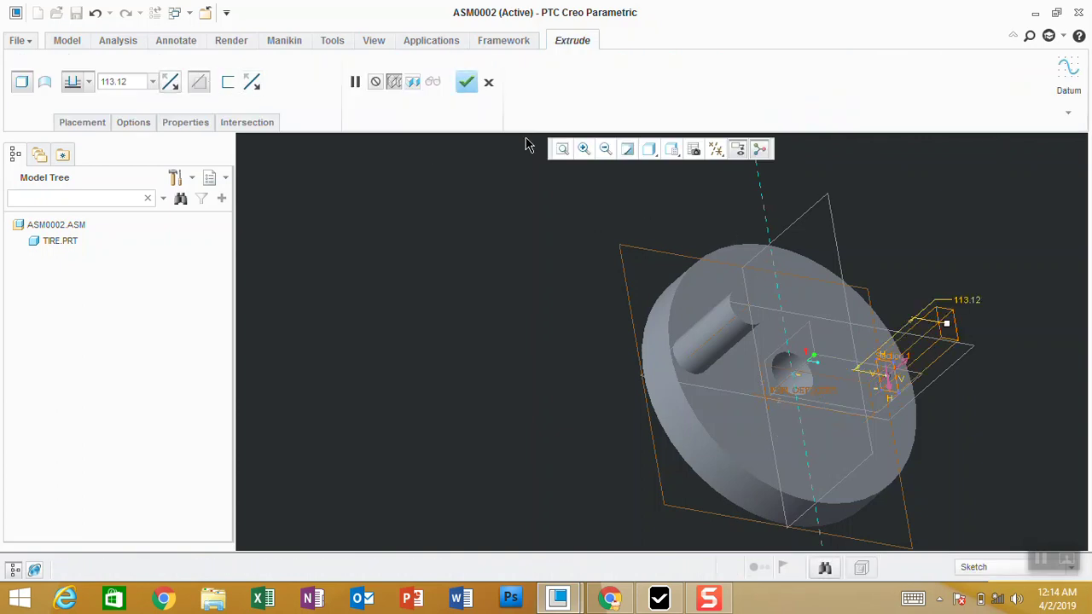
left_click(466, 82)
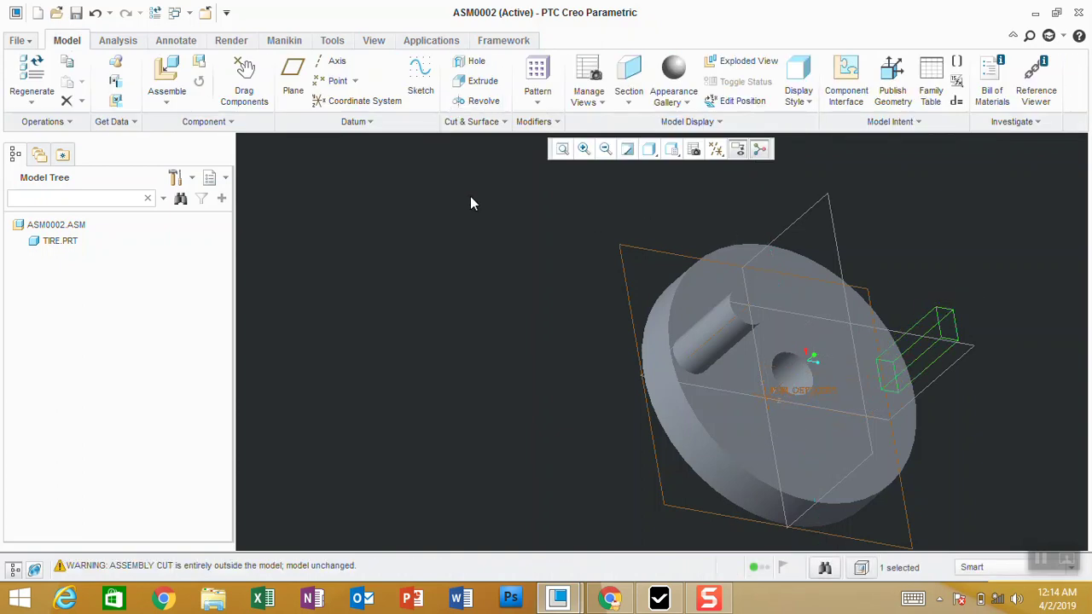
left_click(516, 220)
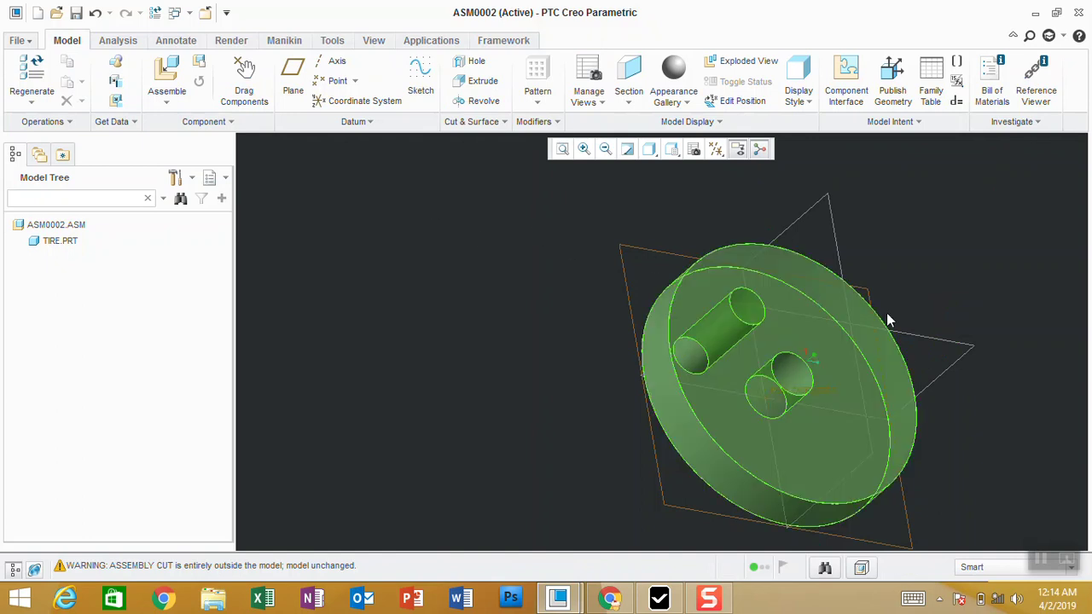
mouse_move(887, 396)
middle_mouse_down()
mouse_move(899, 346)
mouse_move(865, 385)
middle_mouse_up()
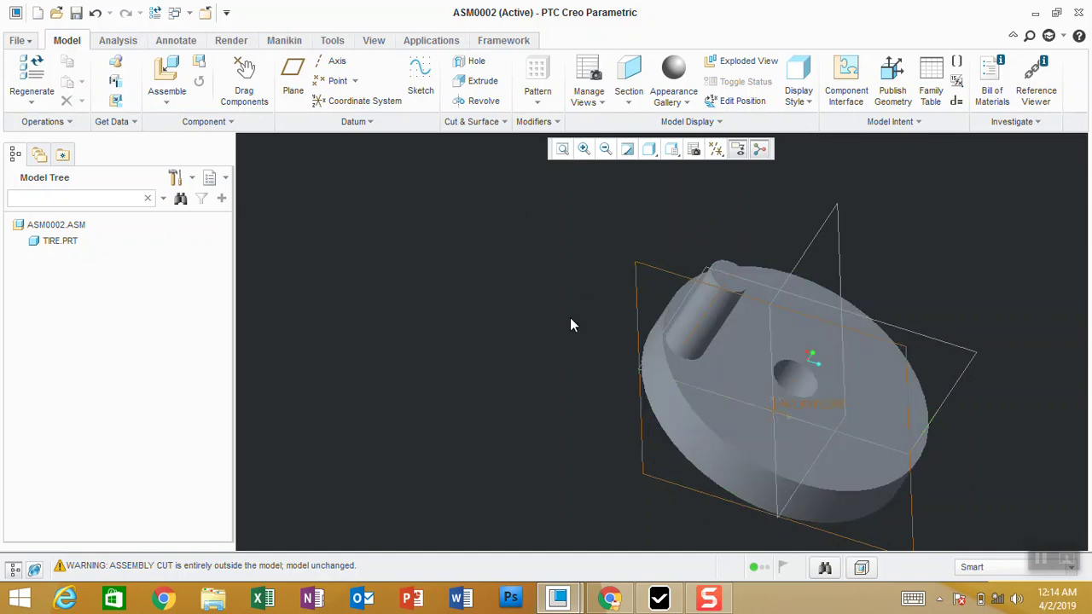
left_click(63, 243)
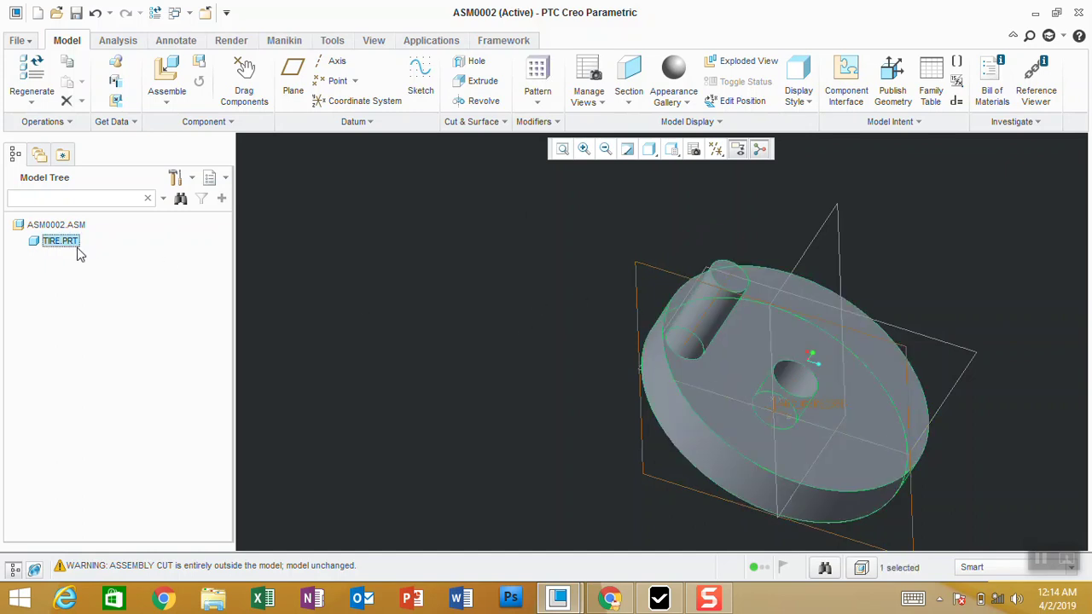
right_click(77, 253)
left_click(718, 155)
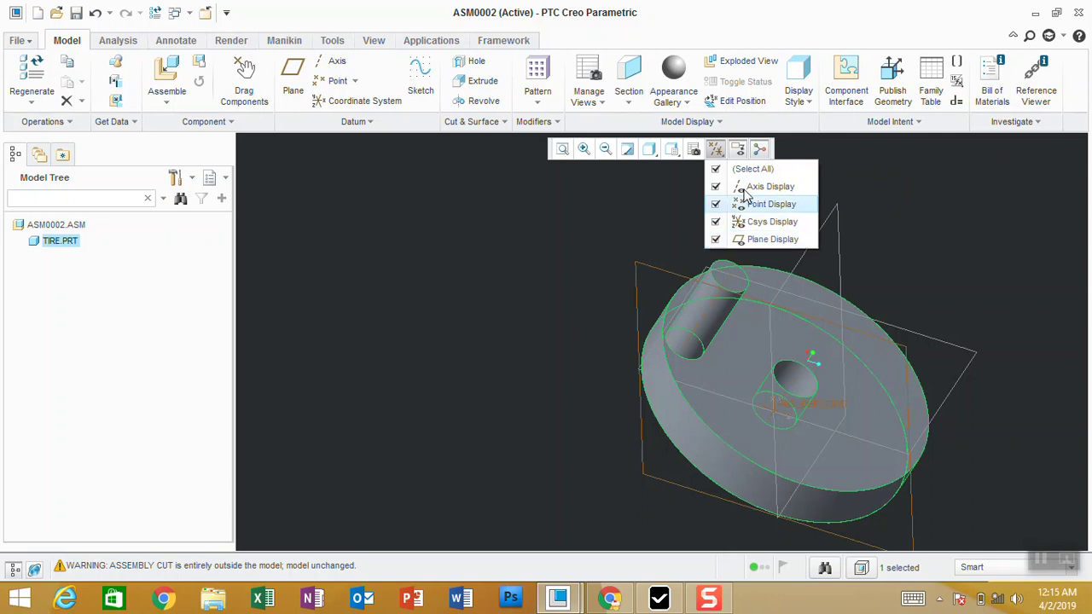
left_click(717, 170)
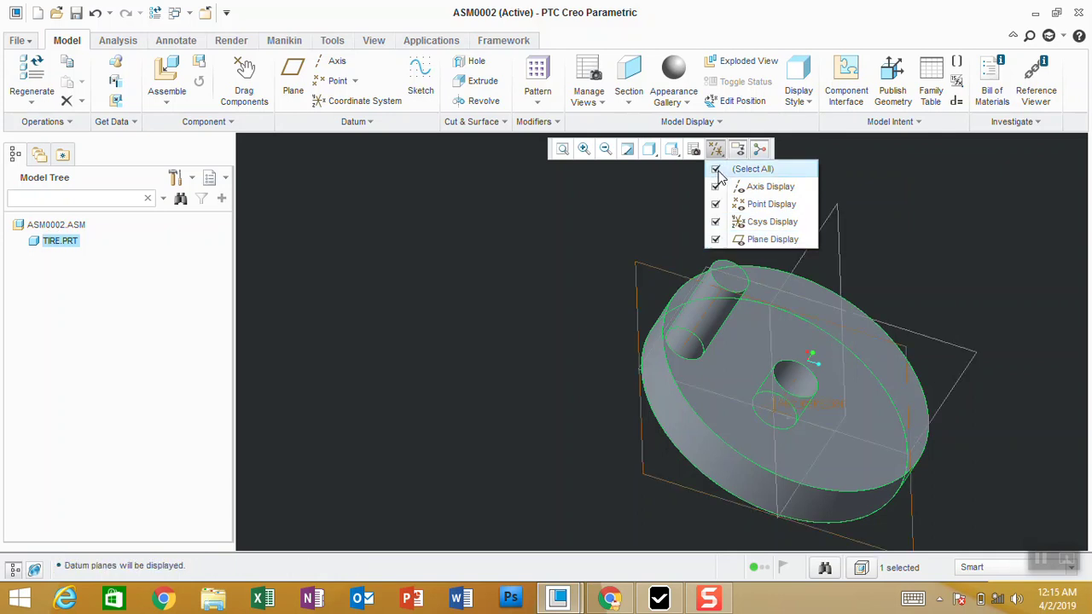
left_click(716, 170)
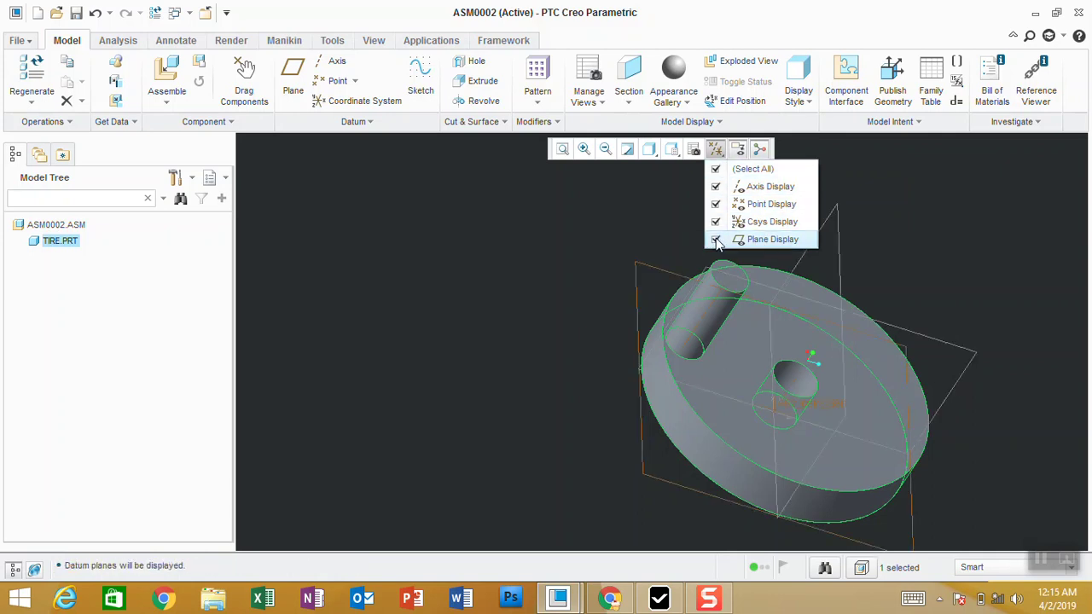
left_click(717, 240)
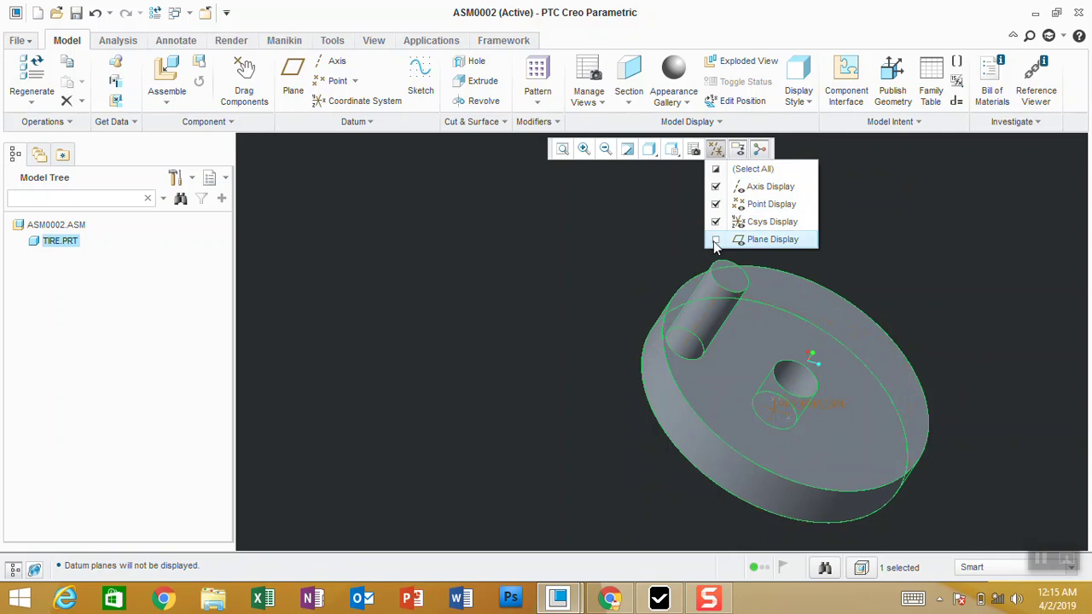
left_click(715, 239)
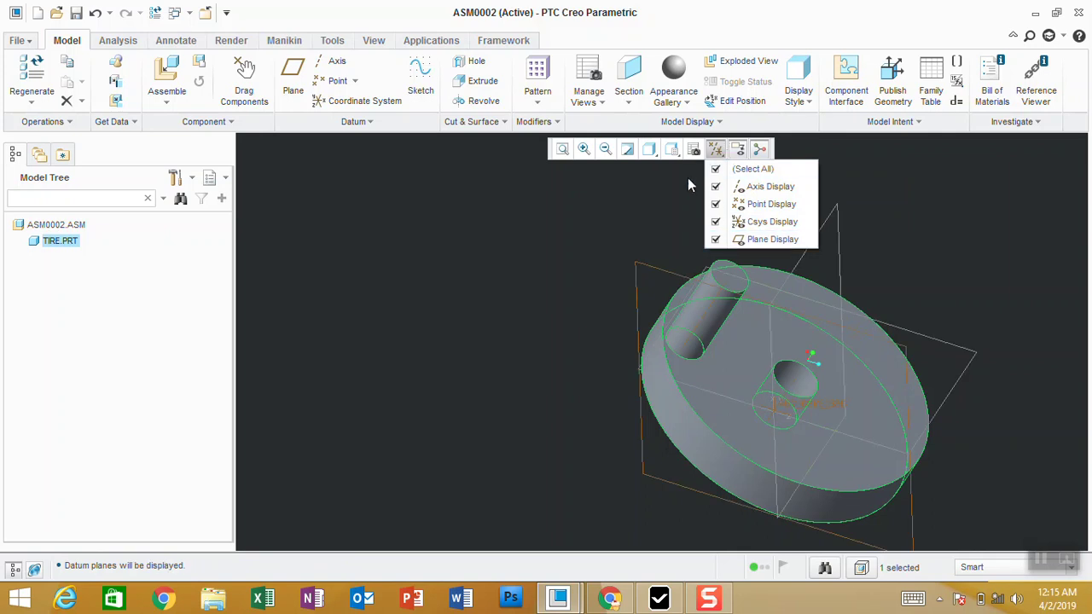
left_click(672, 149)
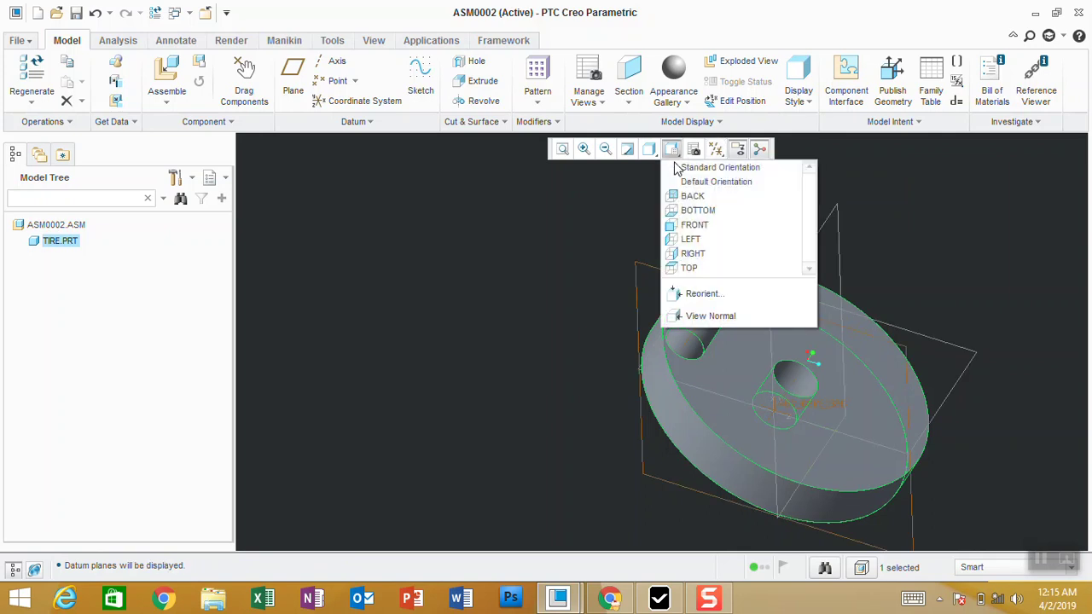
- Set a standard view, compare Hidden Line and No Hidden, then settle on Wireframe
left_click(698, 225)
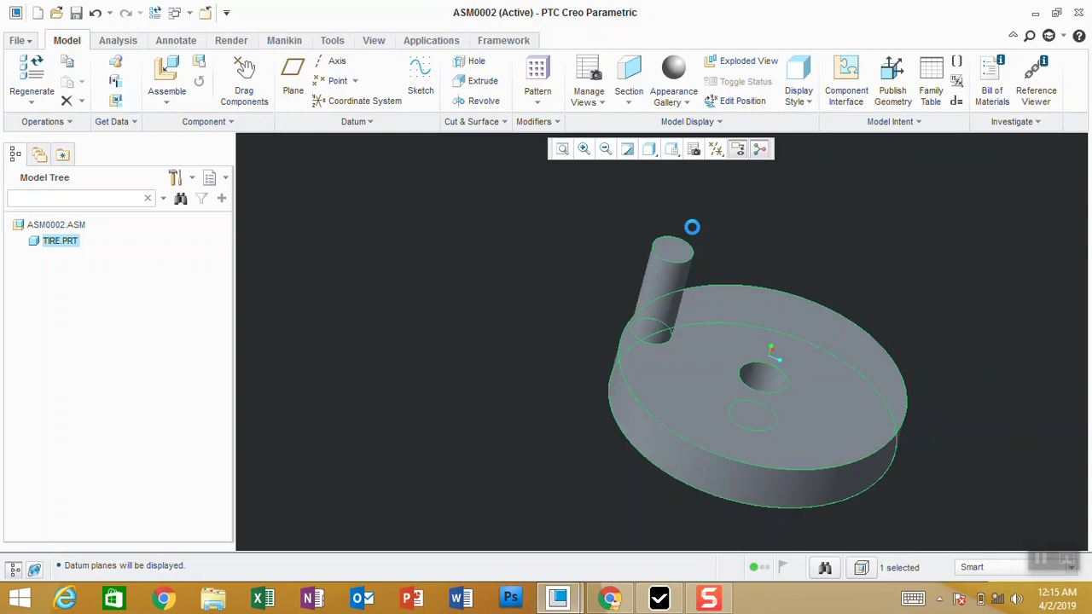
left_click(647, 153)
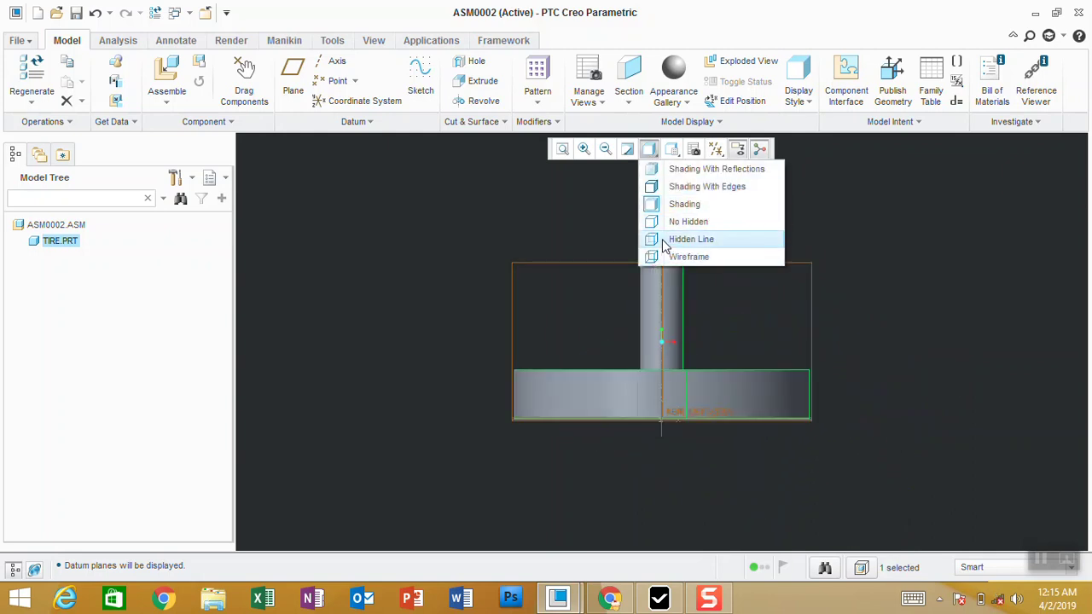
left_click(665, 241)
left_click(648, 149)
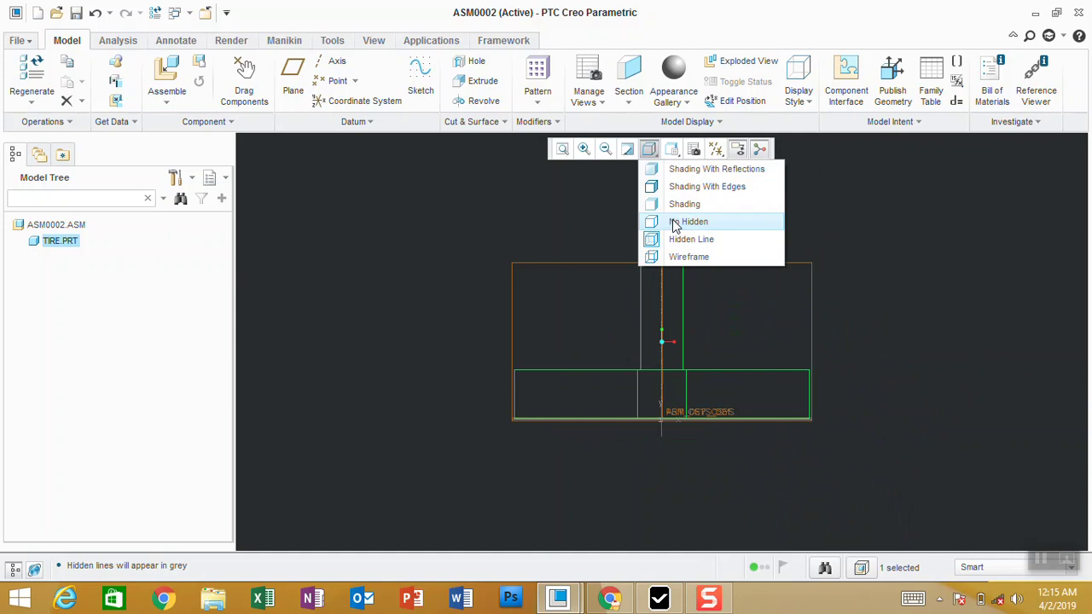
left_click(674, 223)
left_click(648, 150)
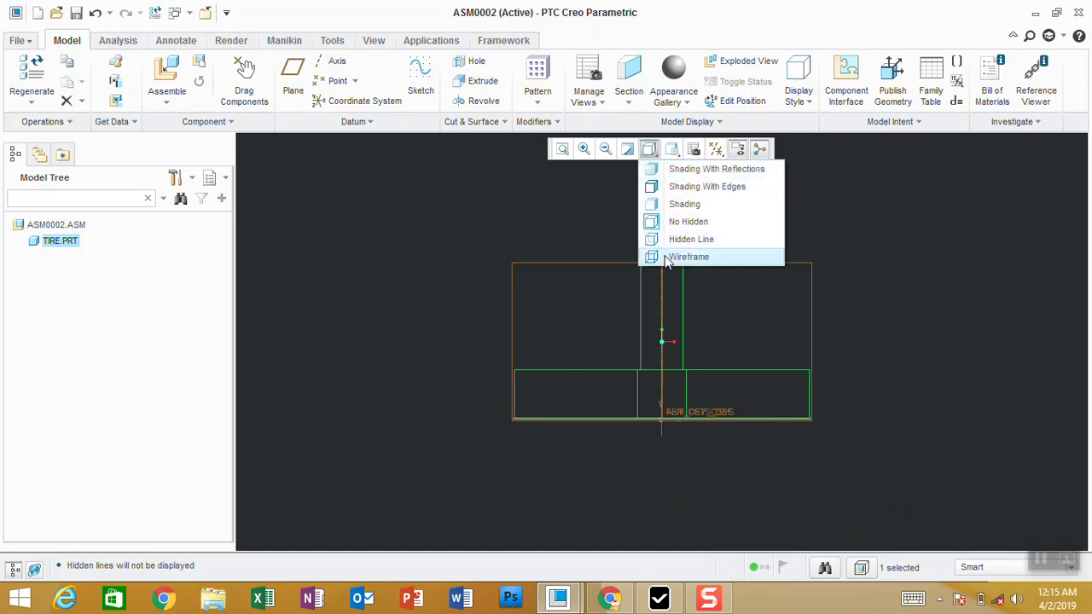
left_click(666, 257)
- Orbit to a tilted top view and leave the selection filter on Smart
middle_click_drag(693, 246, 727, 275)
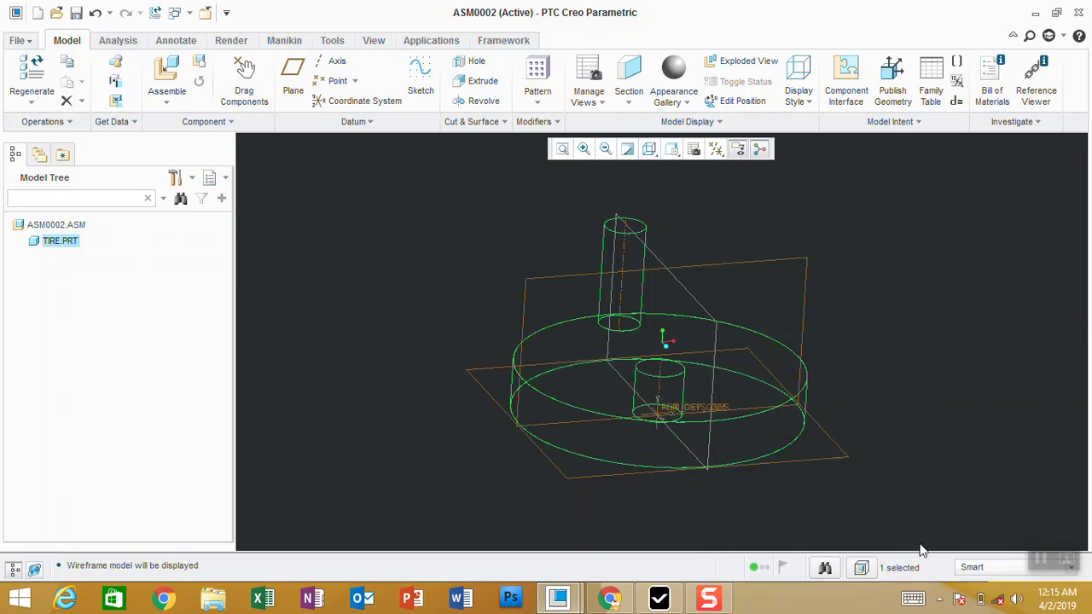
left_click(965, 571)
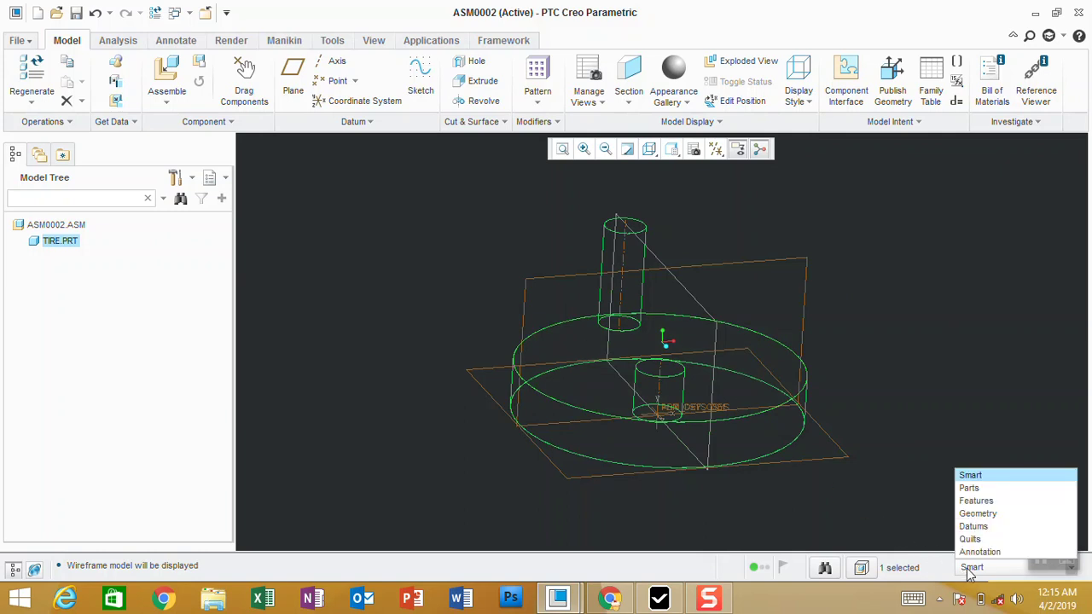
left_click(401, 326)
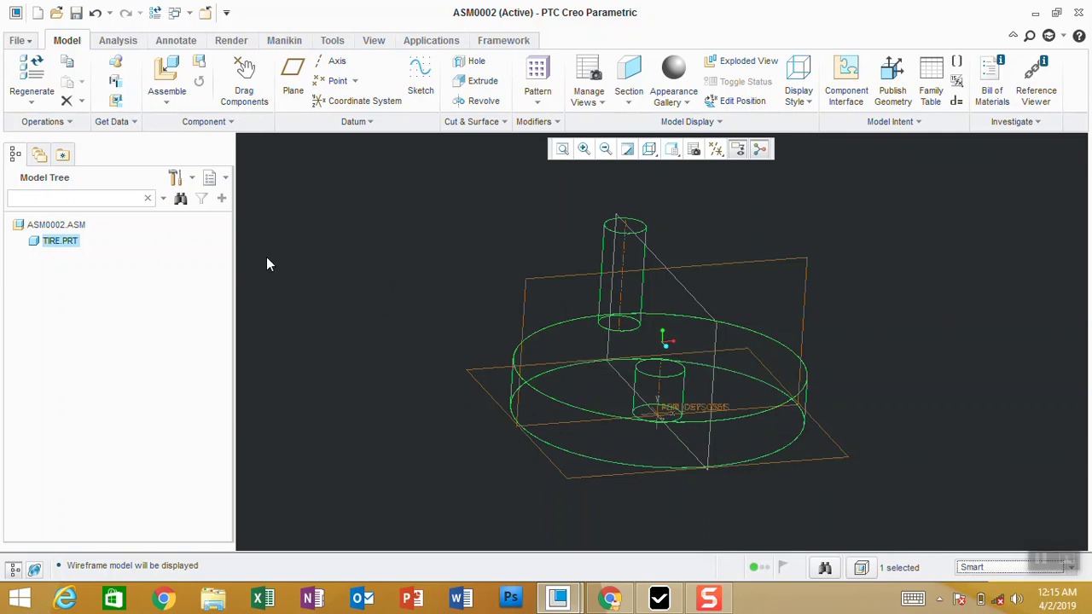
- Bring pin.prt into ASM0002 as a new component, leaving the selection filter at All
left_click(165, 75)
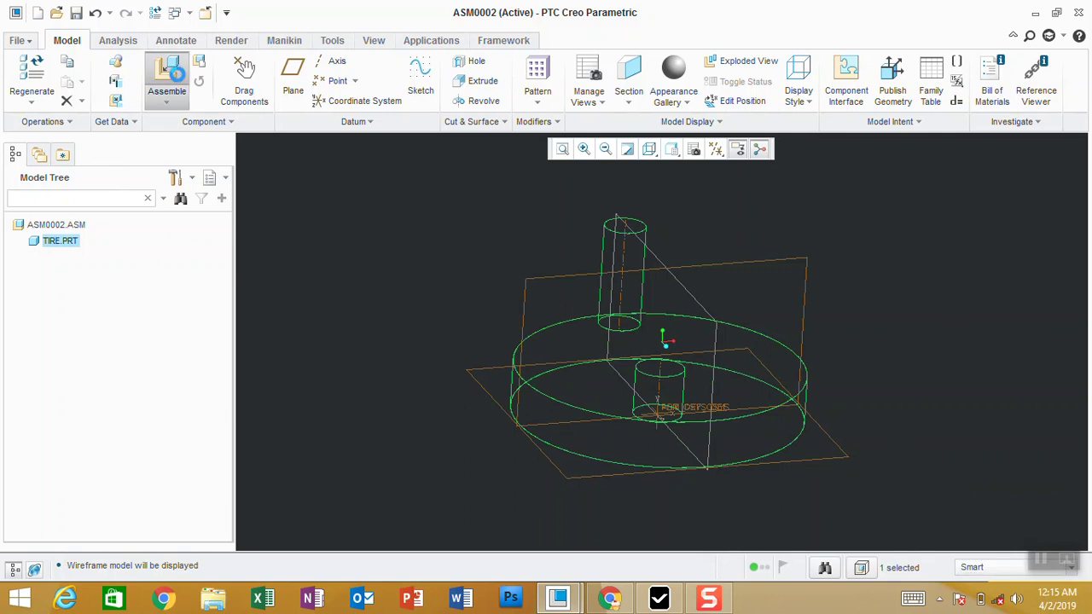
left_click(440, 165)
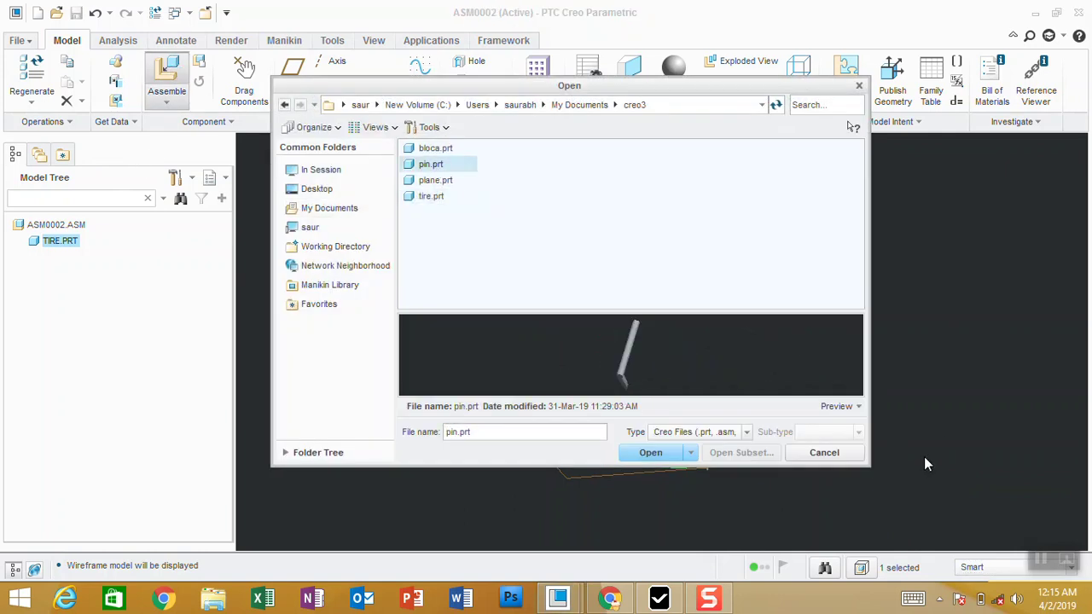
left_click(655, 453)
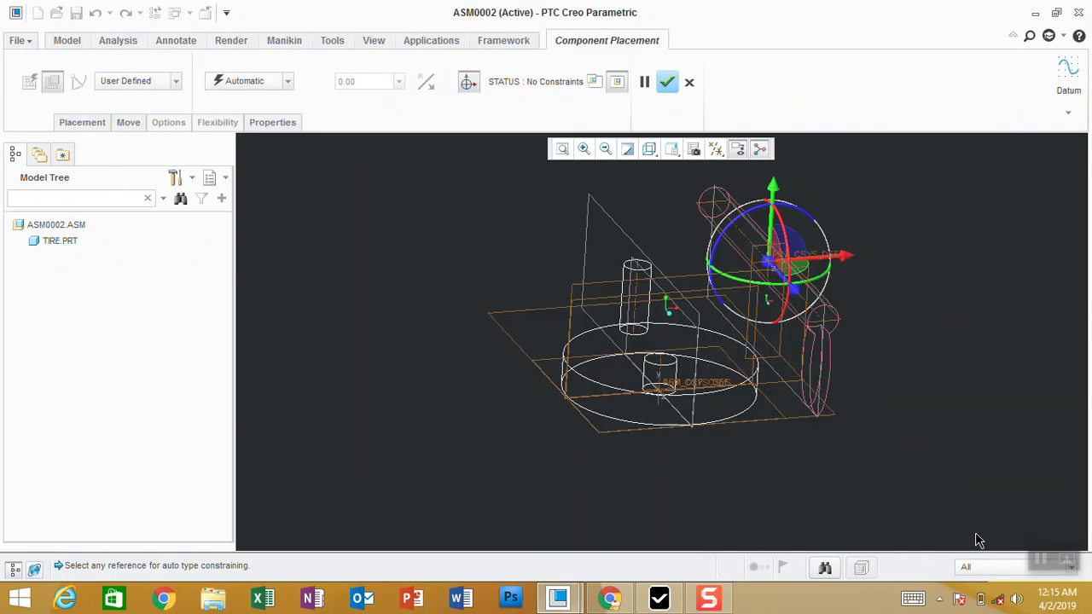
left_click(971, 568)
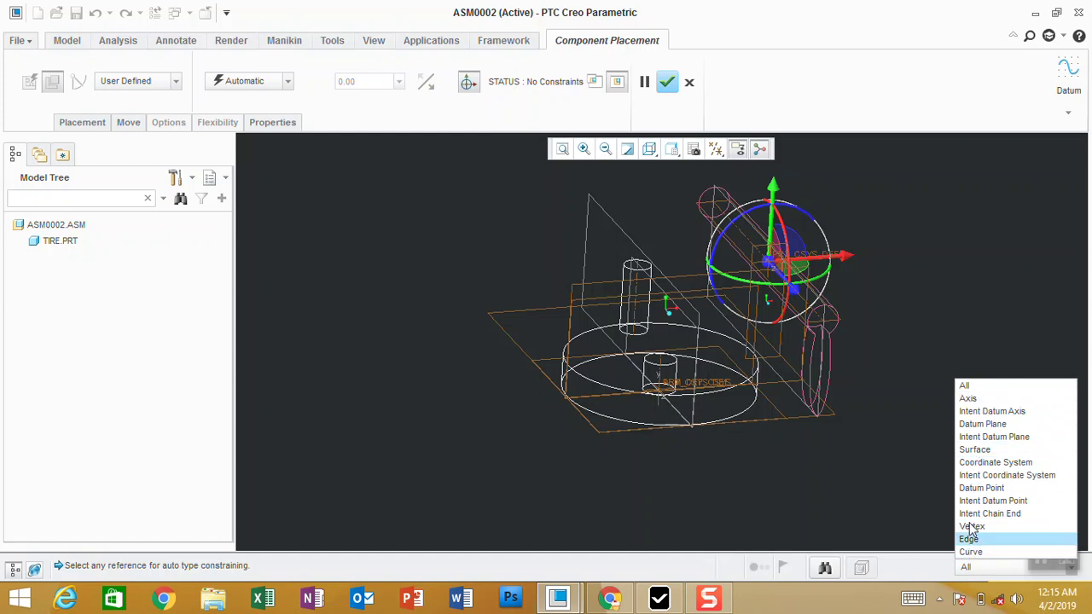
left_click(980, 387)
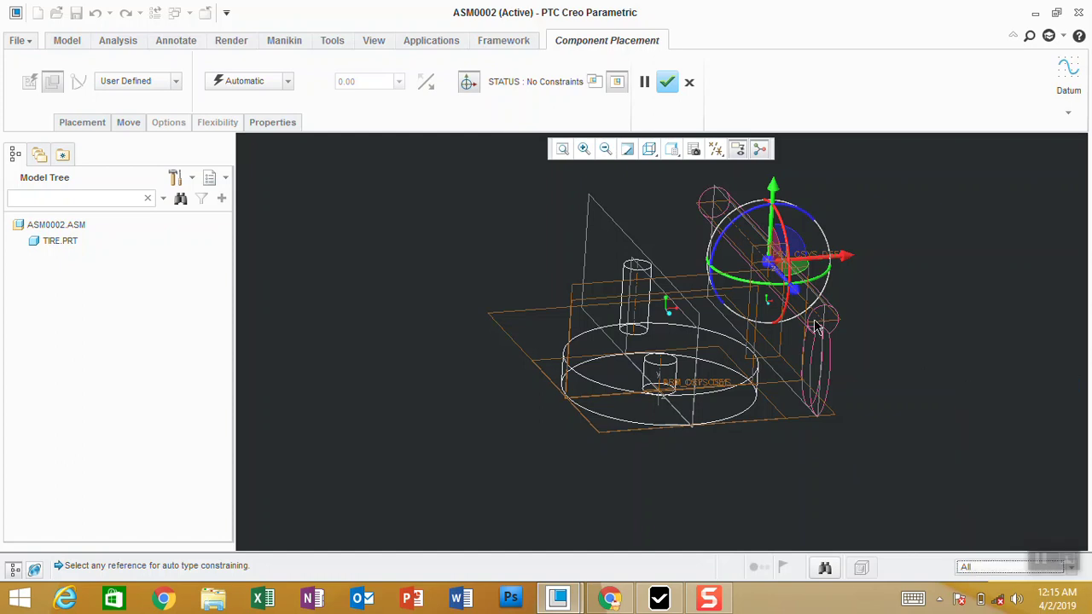
- Display the model as Shading With Edges and view the assembly from above
left_click(648, 149)
left_click(669, 184)
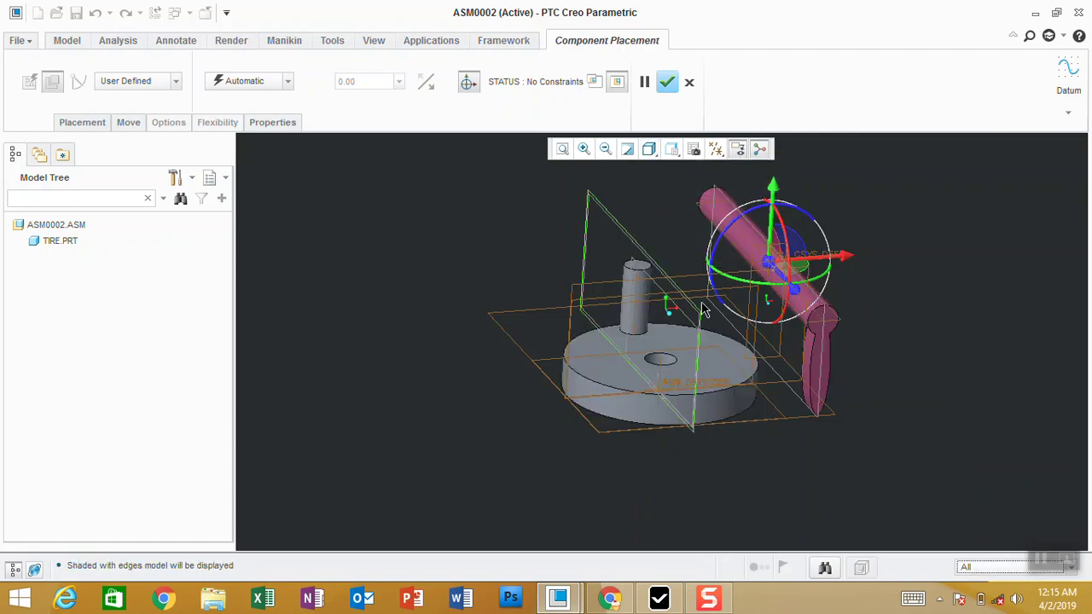
middle_click_drag(702, 310, 746, 336)
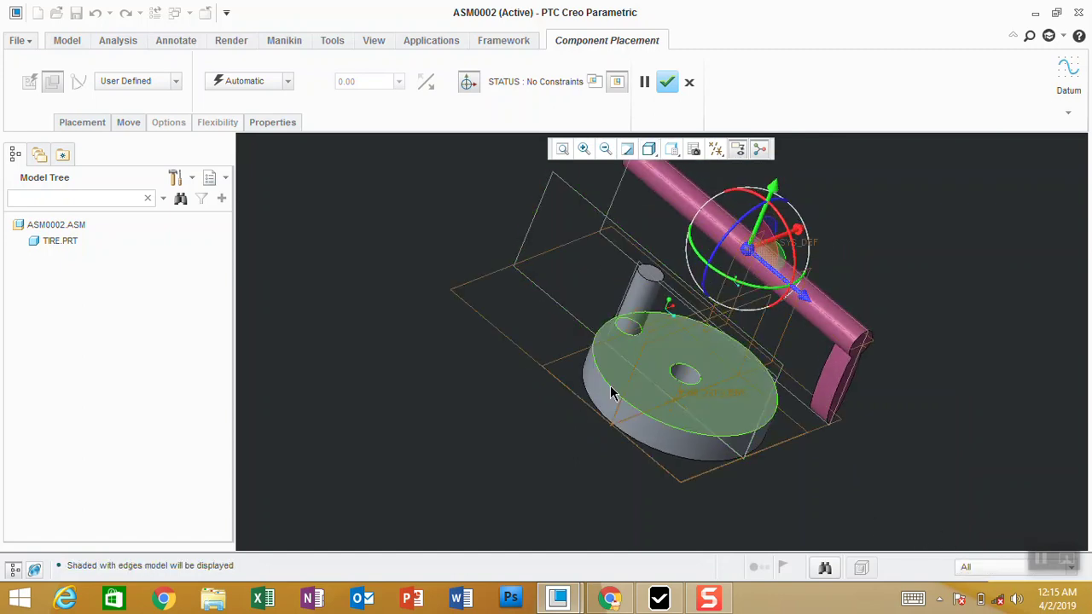
left_click(981, 567)
left_click(514, 516)
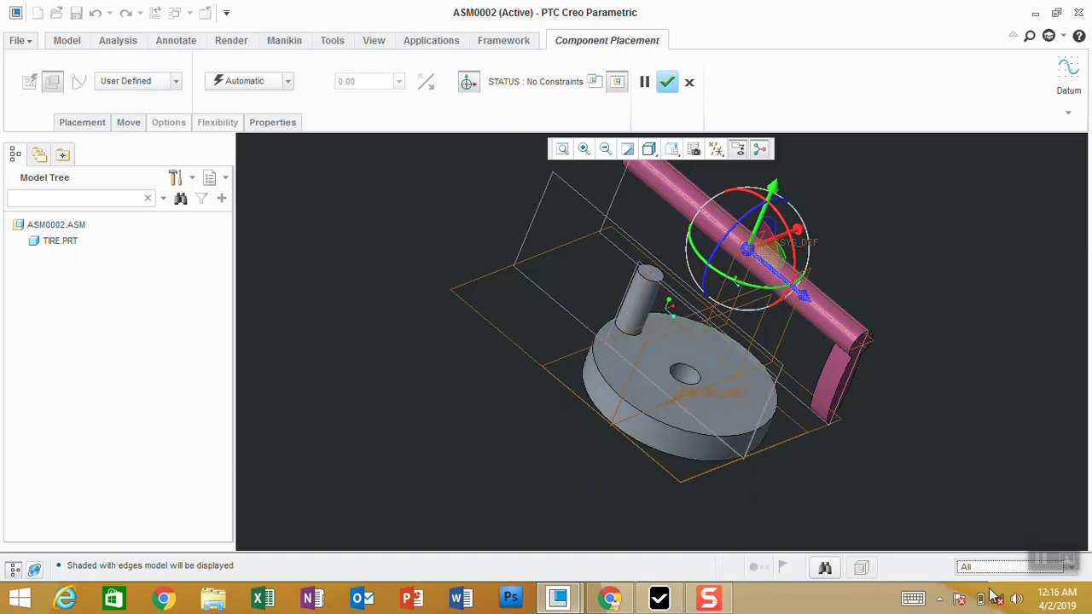
left_click(978, 568)
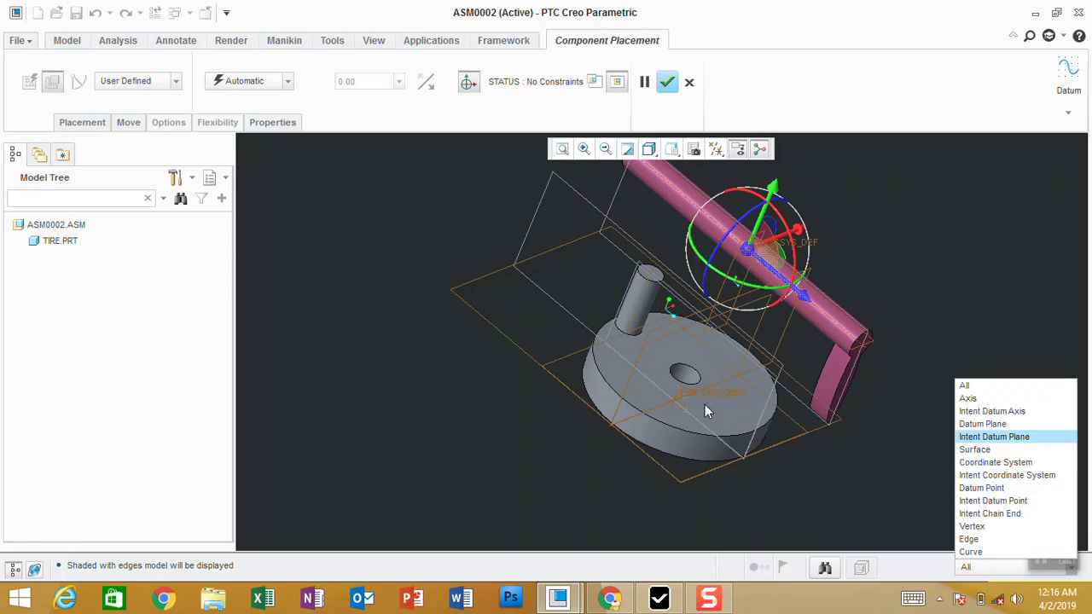
left_click(665, 522)
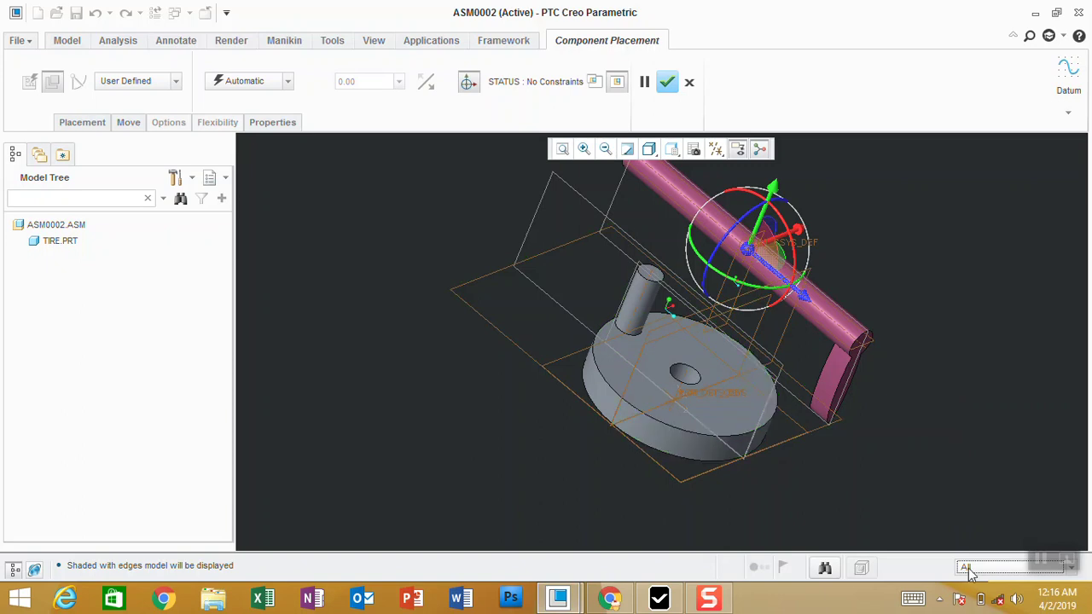
- Switch the selection filter to Edges, then Curves, and finally Vertices
left_click(969, 568)
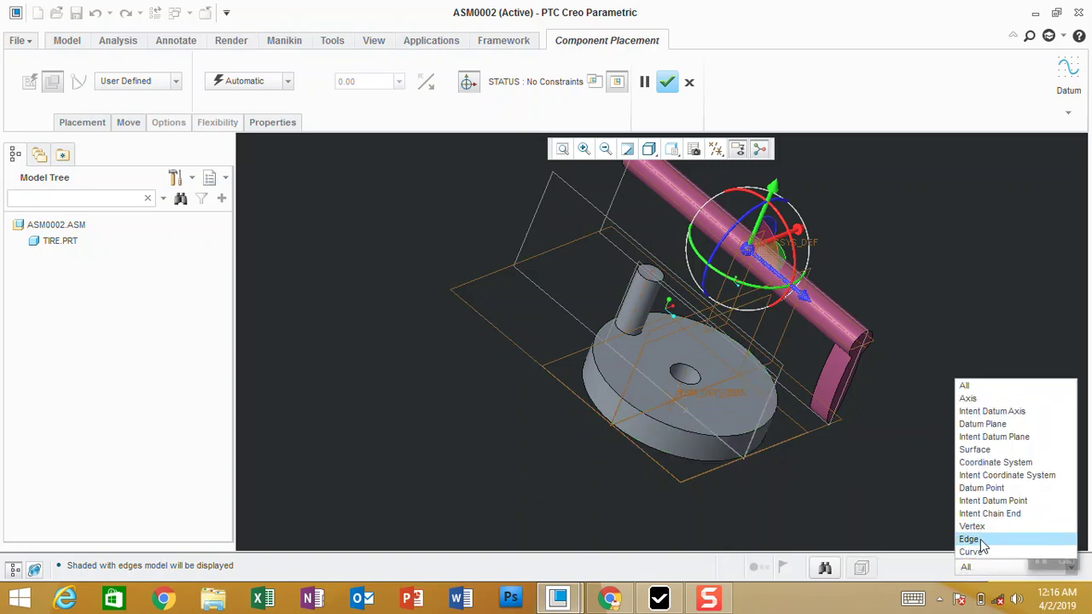
left_click(968, 540)
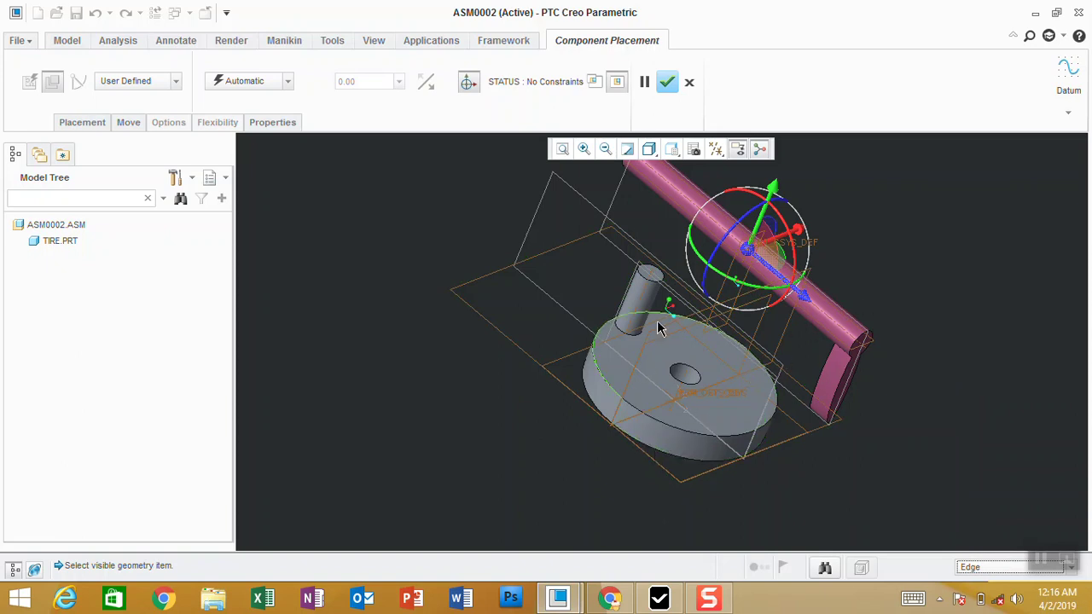
left_click(992, 566)
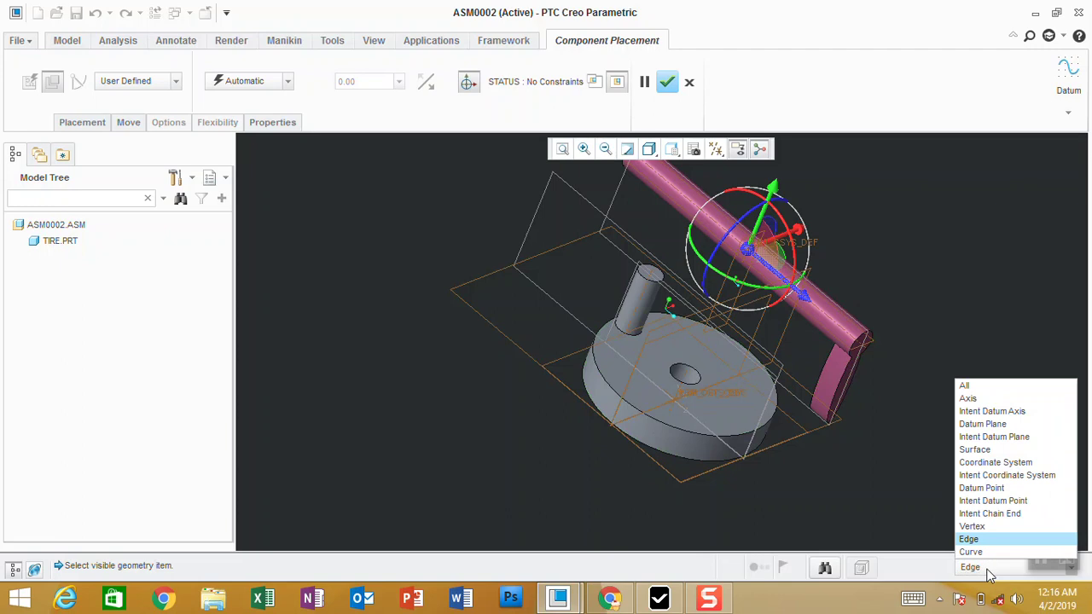
left_click(981, 553)
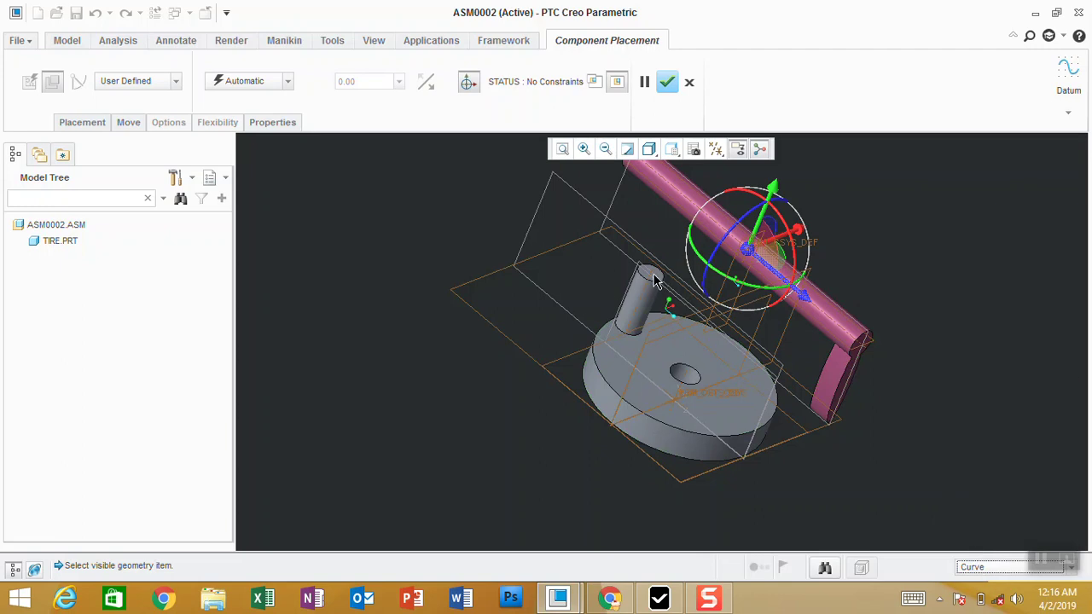
left_click(976, 568)
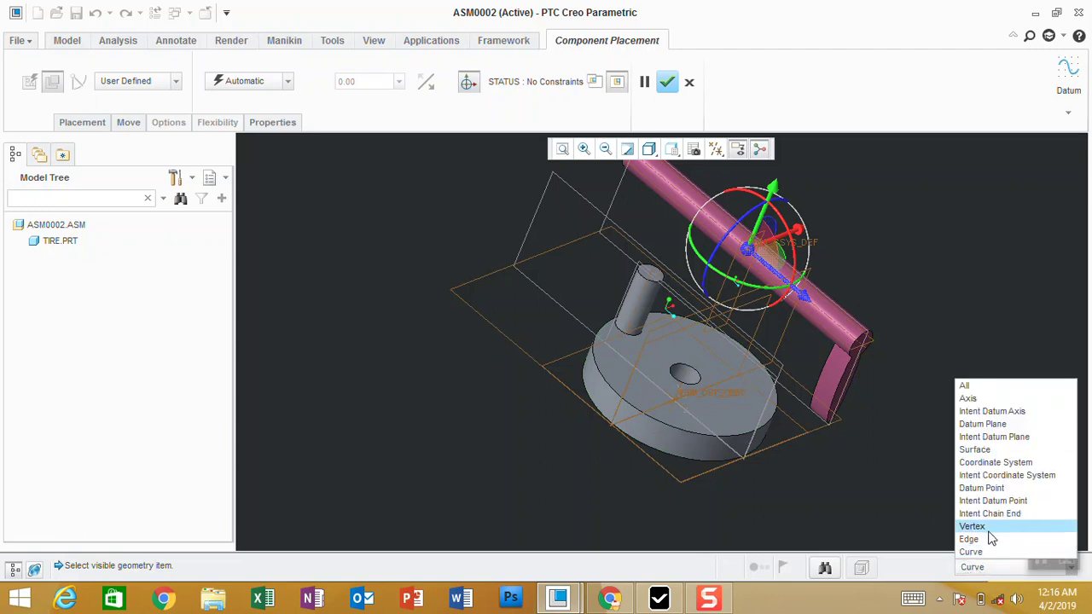
left_click(972, 526)
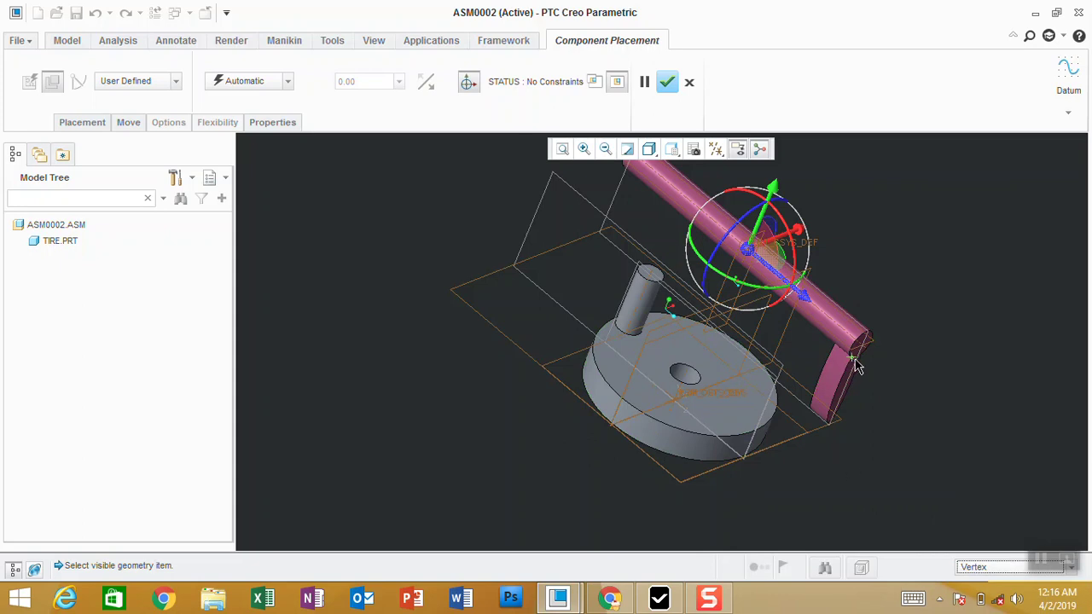
- Orbit until the pin sits above the disc, then limit picking to Surfaces, then Datum Planes
middle_click_drag(885, 407, 859, 388)
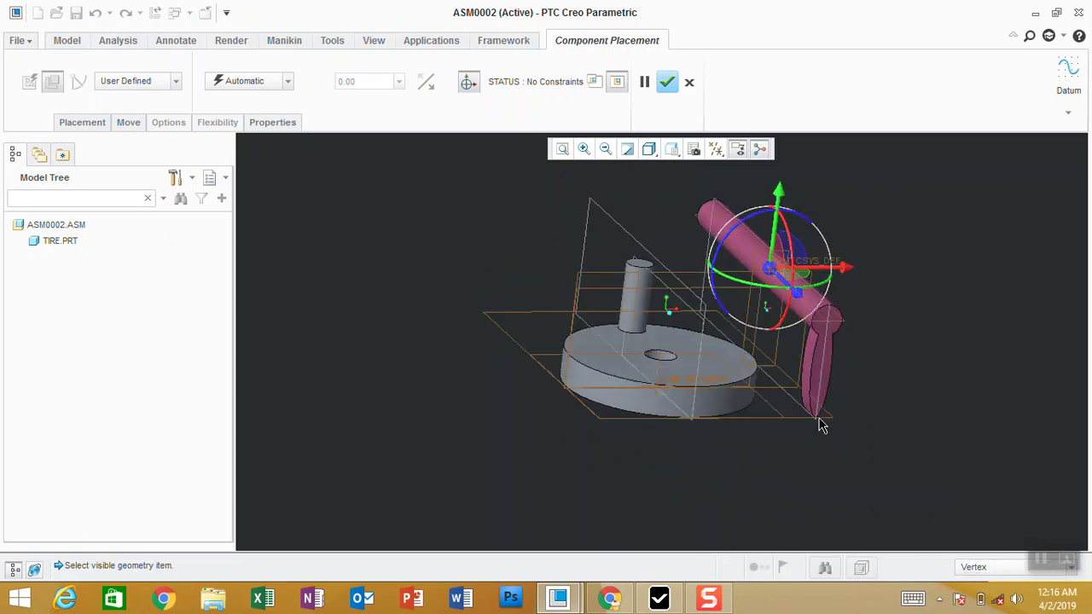
mouse_move(819, 426)
middle_mouse_down()
mouse_move(904, 414)
mouse_move(838, 366)
mouse_move(691, 371)
middle_mouse_up()
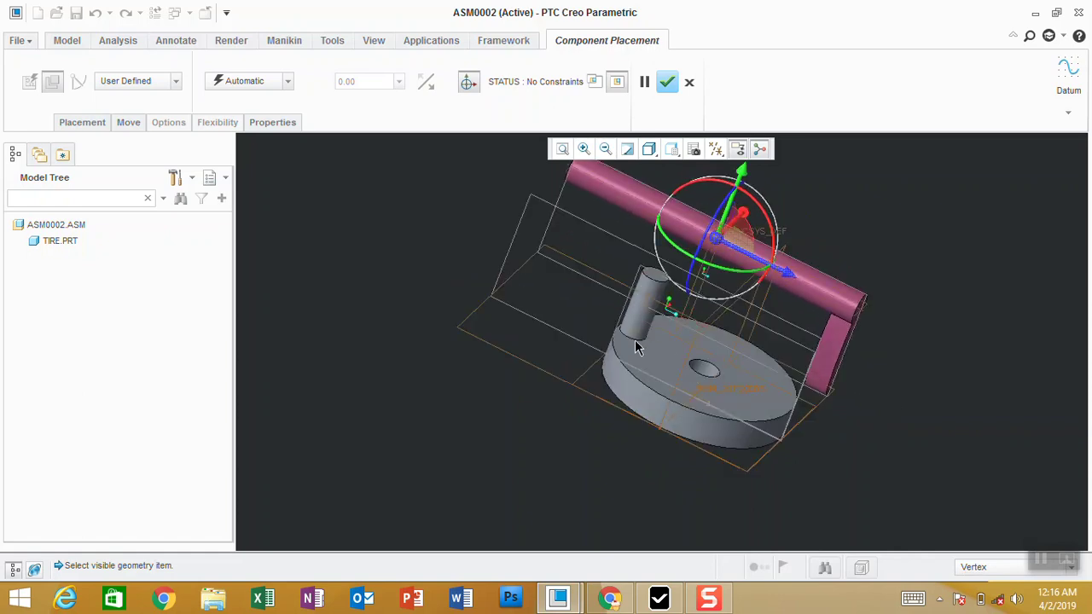
left_click(979, 569)
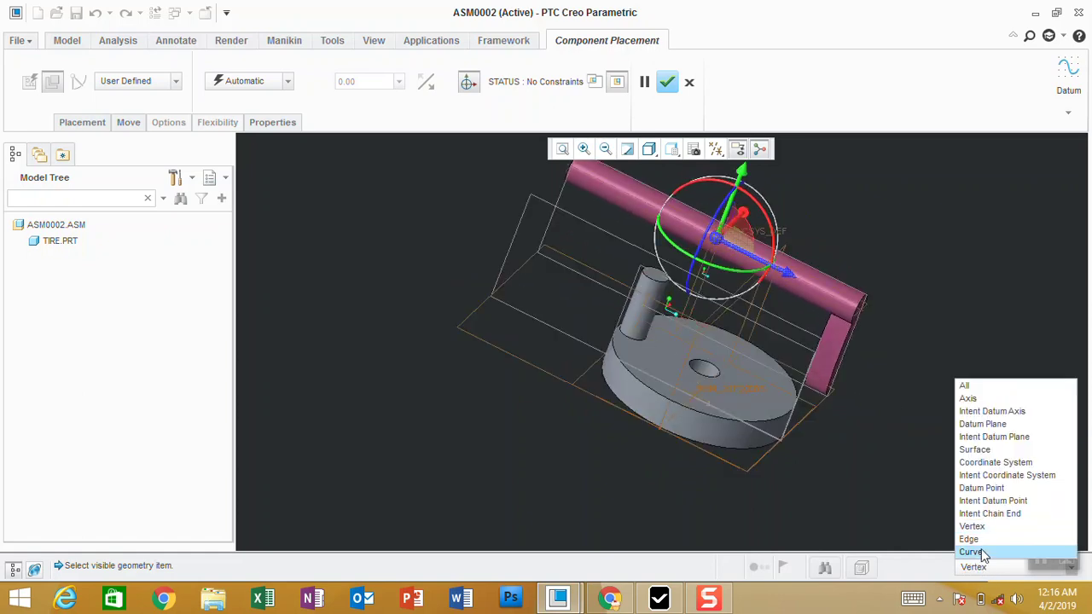
left_click(975, 449)
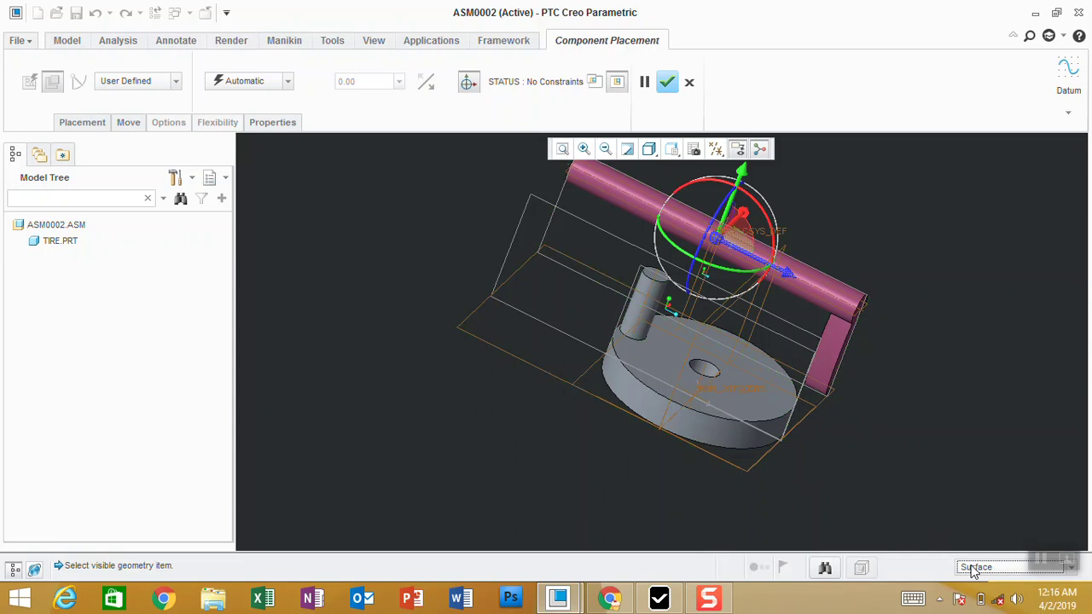
left_click(973, 567)
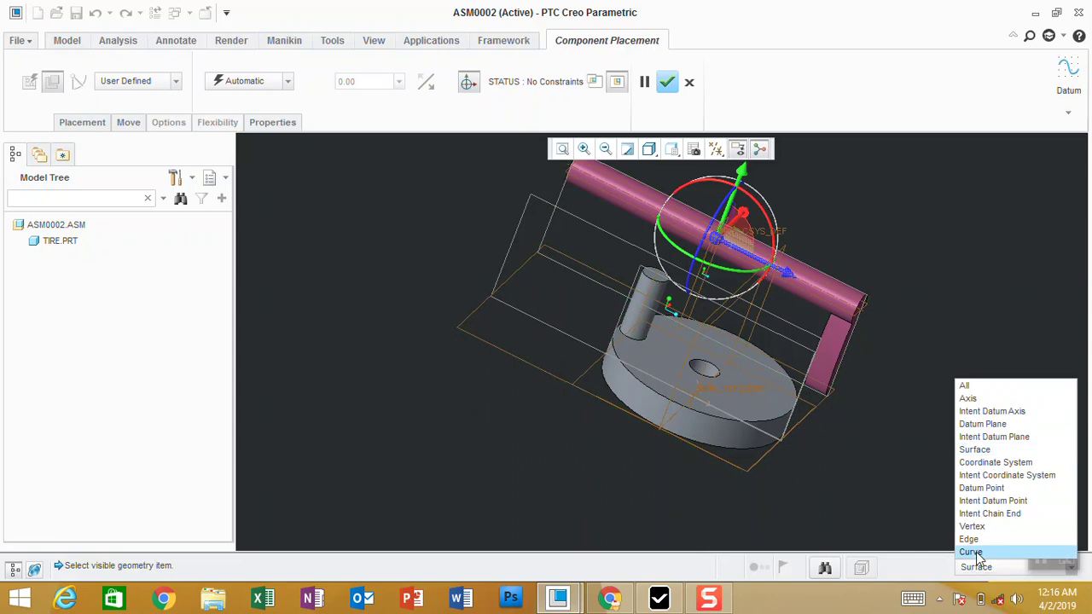
left_click(982, 424)
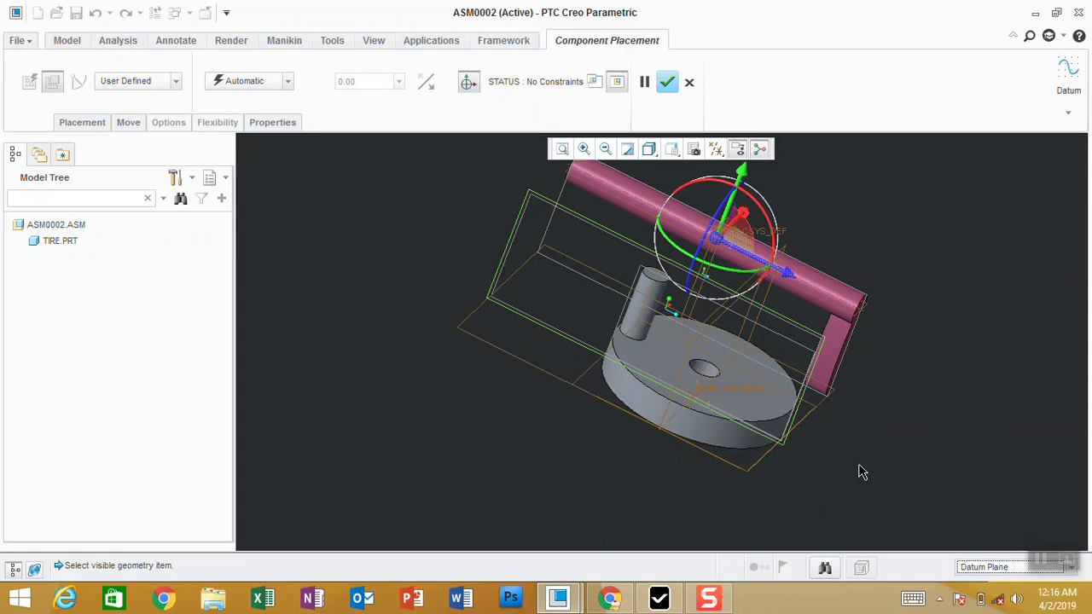
- Limit picking to Axes, then return the selection filter to Smart
left_click(994, 567)
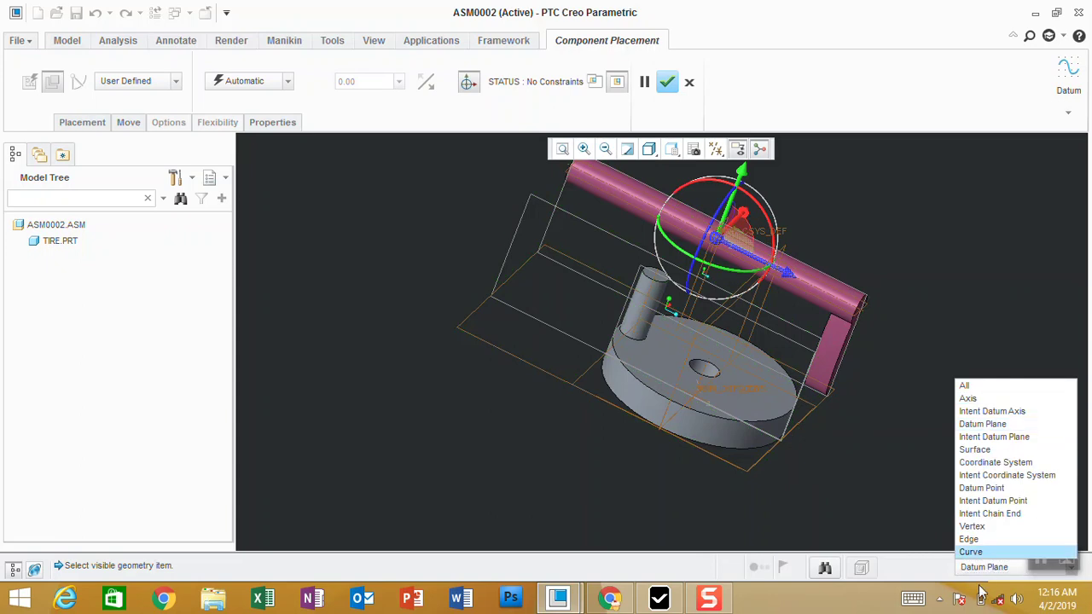
left_click(968, 399)
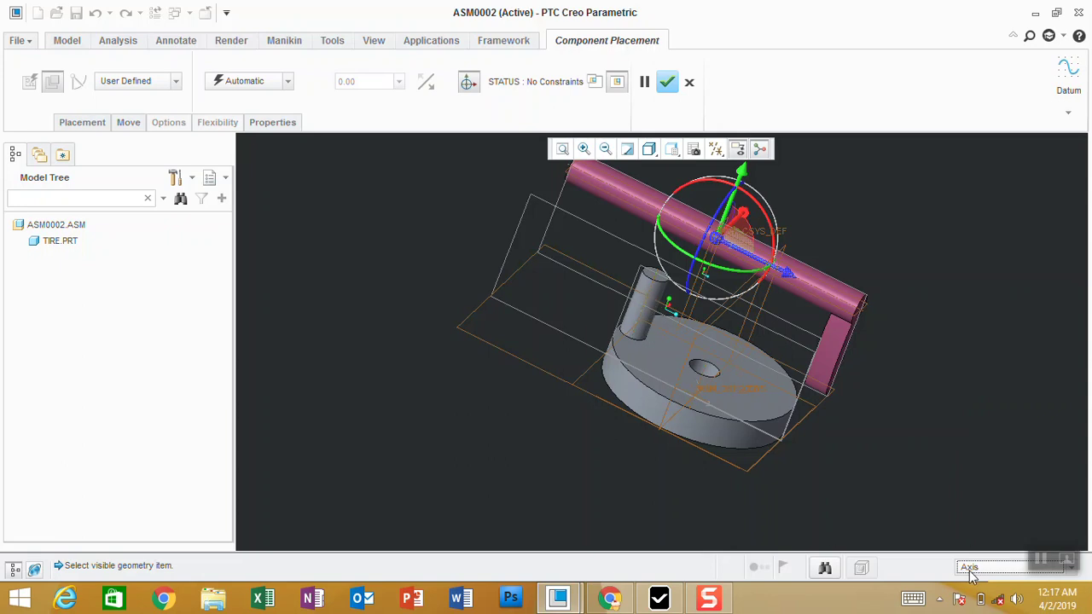
left_click(970, 572)
left_click(973, 384)
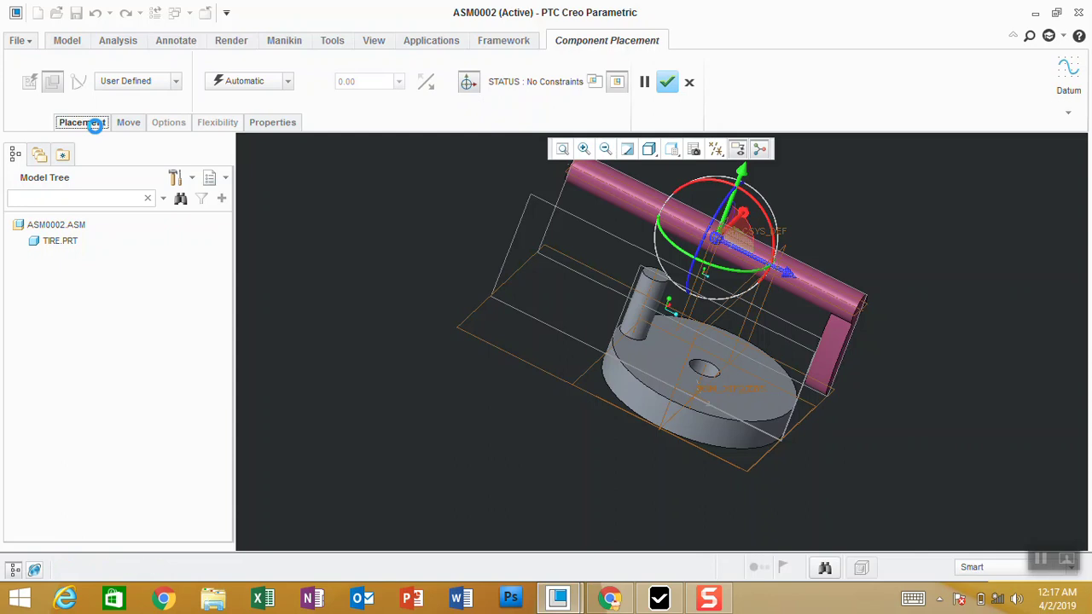
left_click(94, 129)
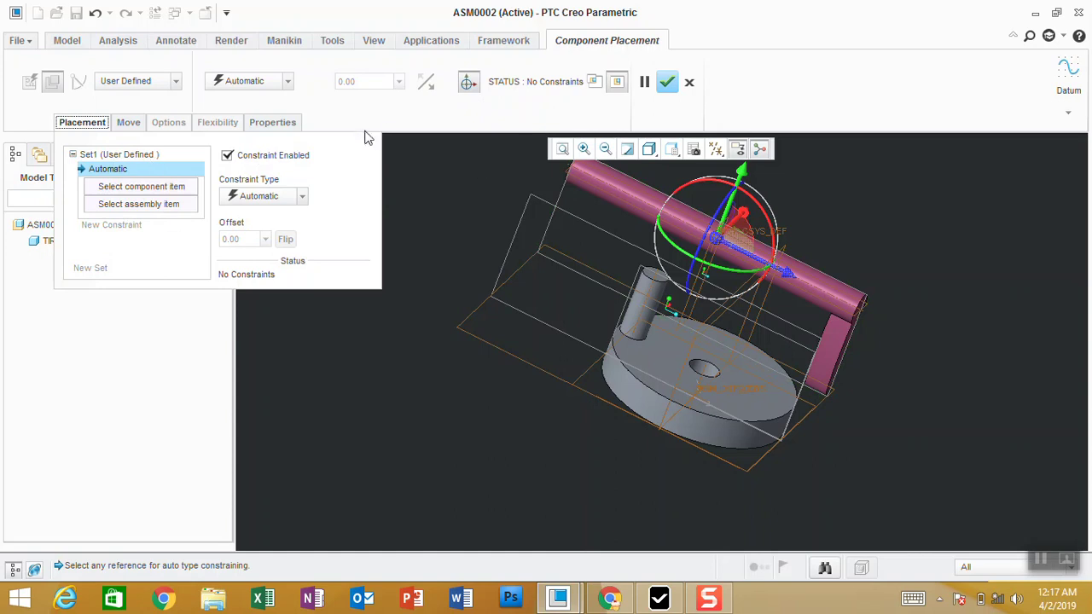
left_click(104, 124)
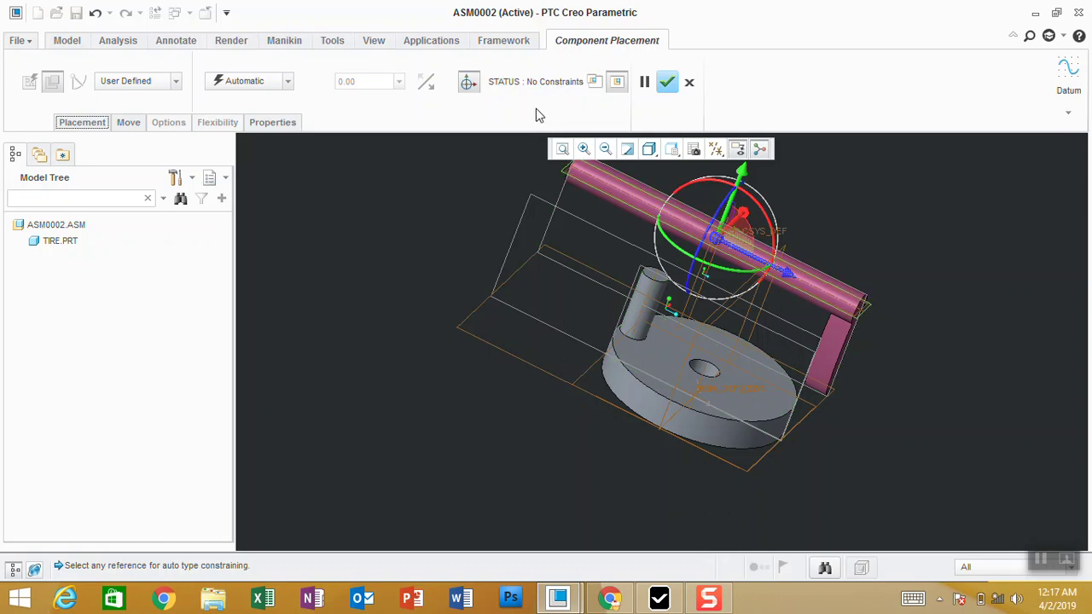
left_click(594, 82)
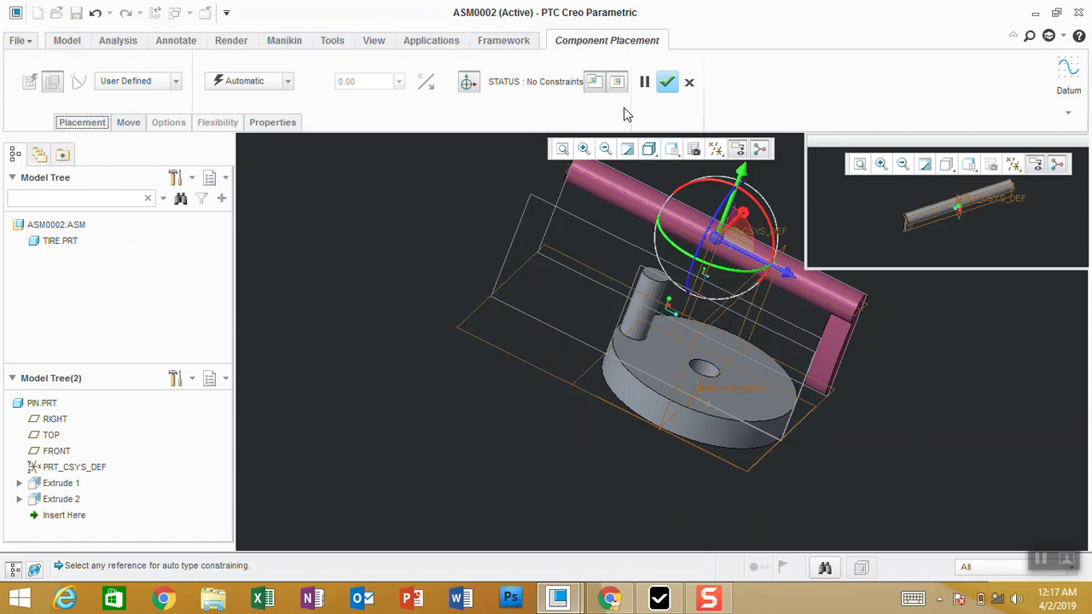
left_click_drag(861, 145, 801, 210)
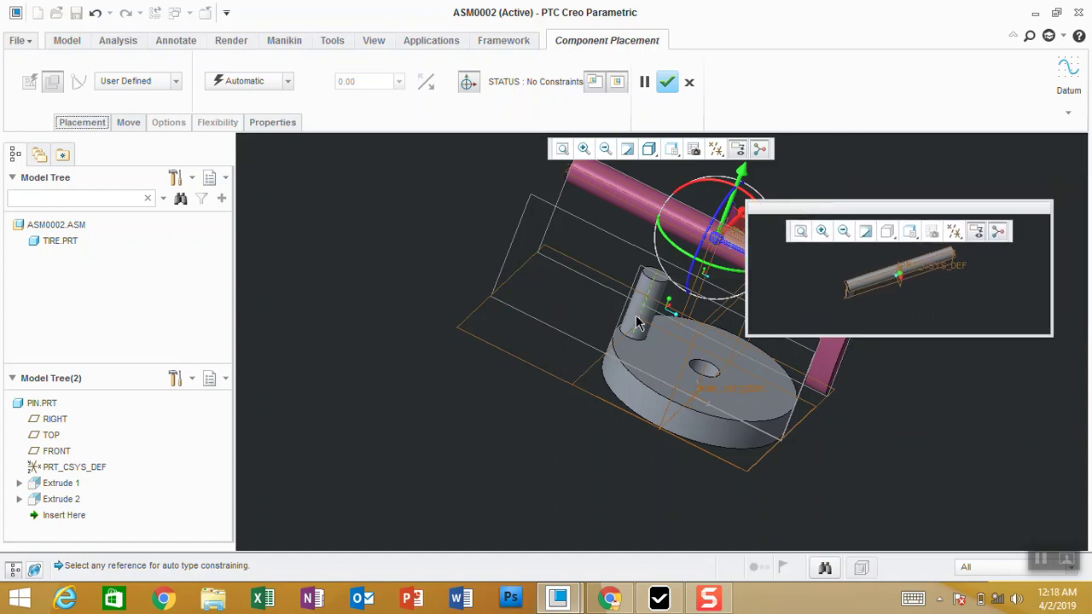
middle_click_drag(930, 286, 946, 281)
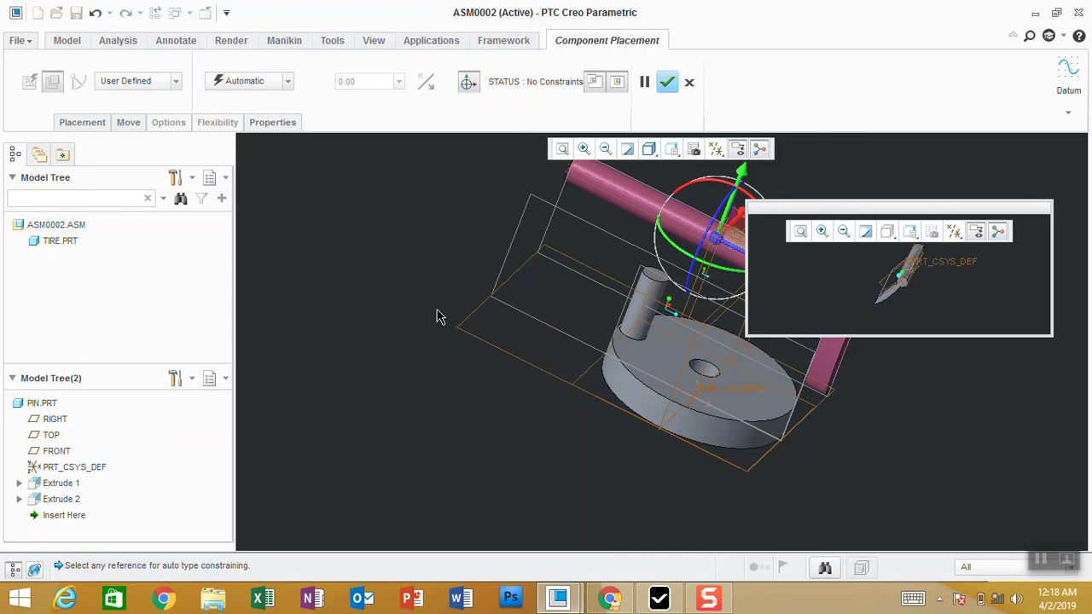
middle_click_drag(904, 282, 835, 266)
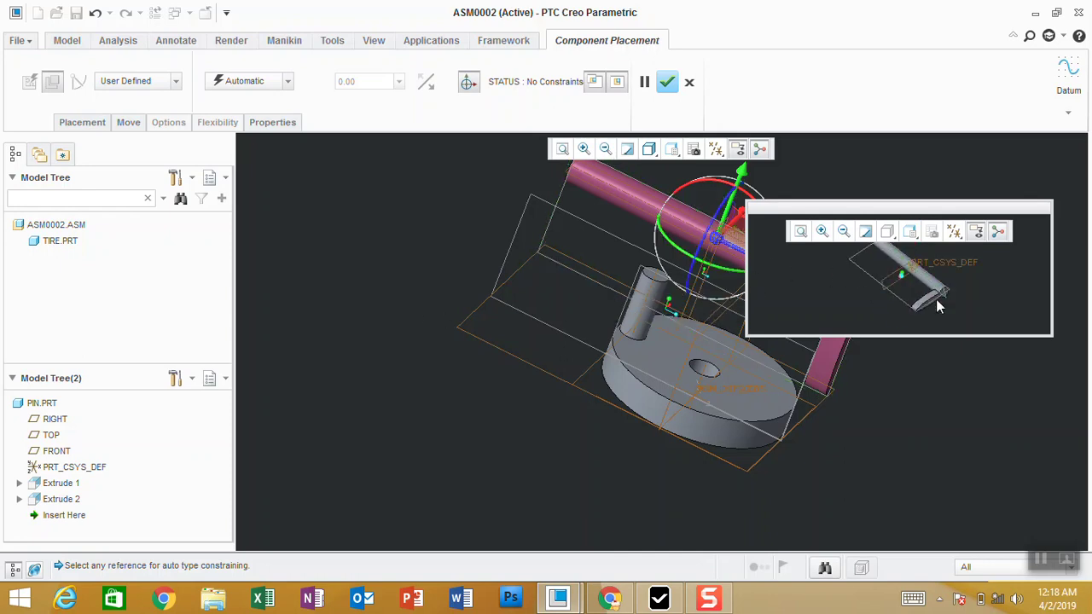
left_click(822, 231)
left_click(936, 285)
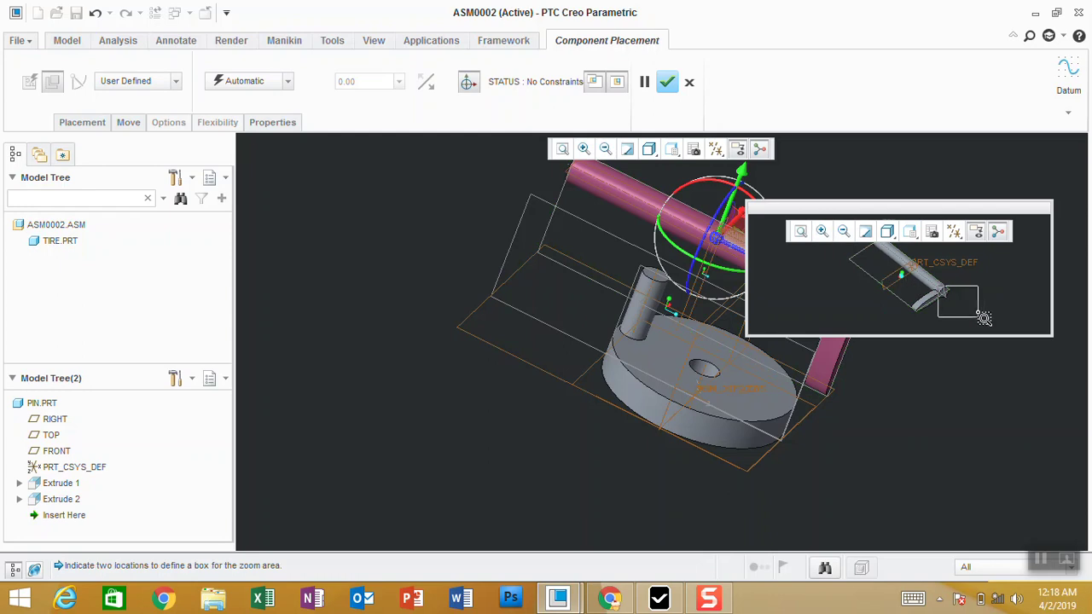
left_click(962, 316)
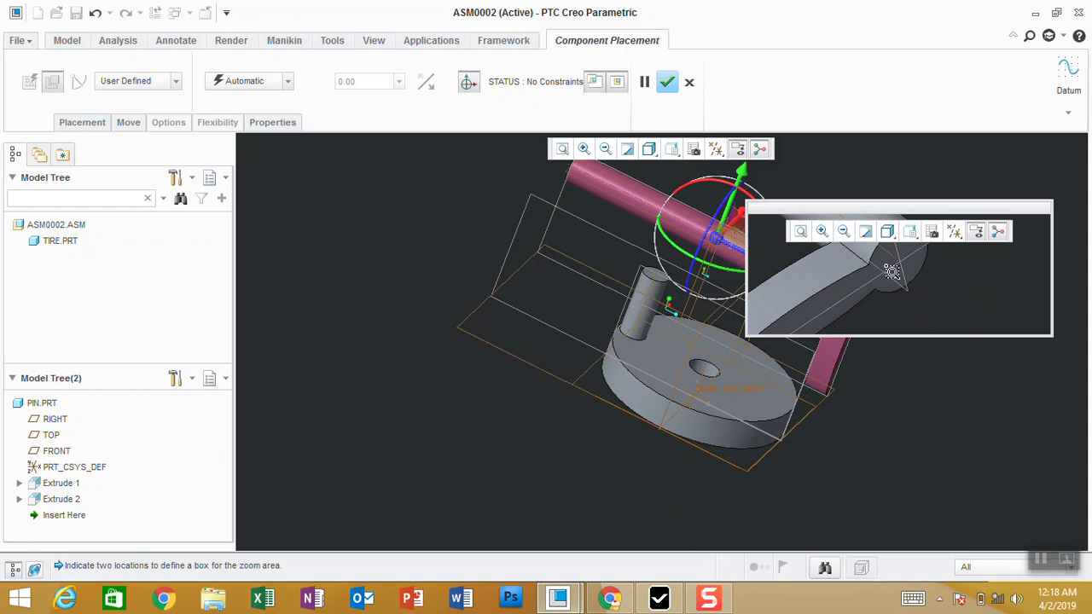
left_click(594, 81)
left_click(594, 81)
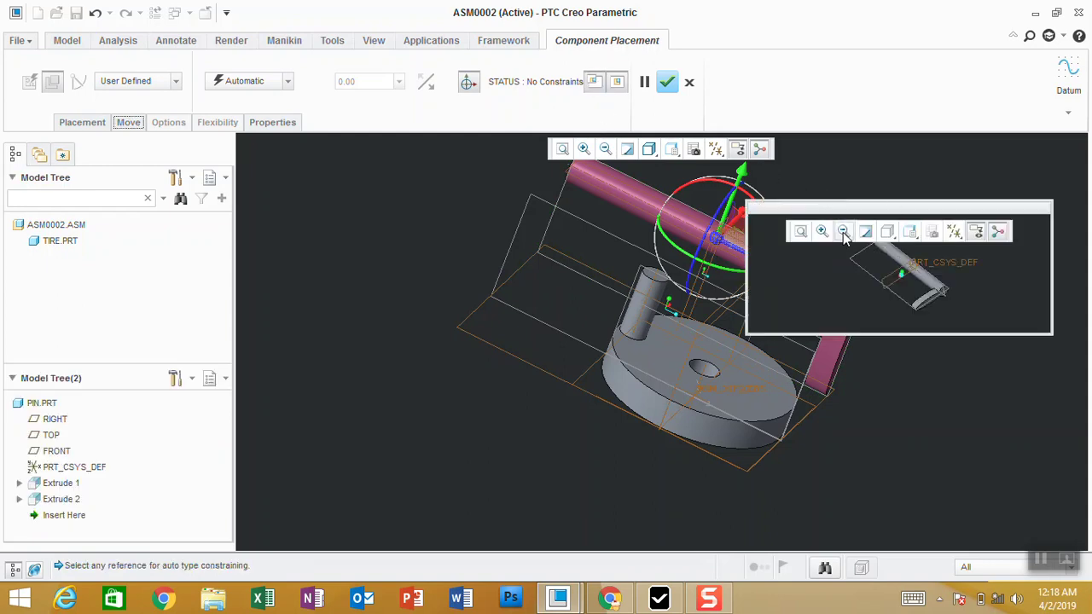
left_click(595, 83)
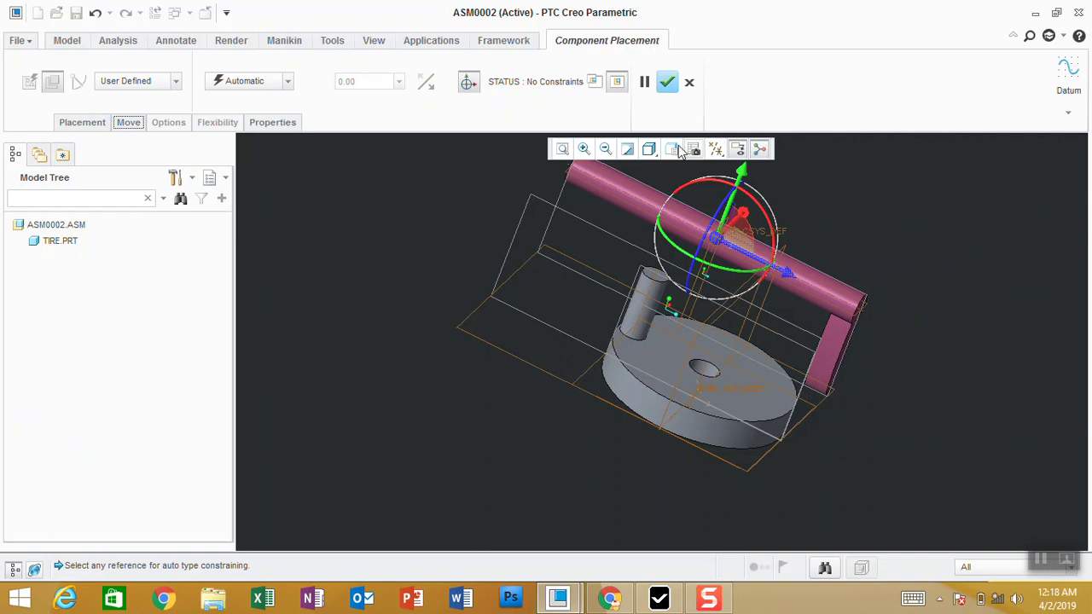
- Package PIN.PRT unconstrained, reopen its definition to view the User Defined connection types, and reconfirm
left_click(672, 89)
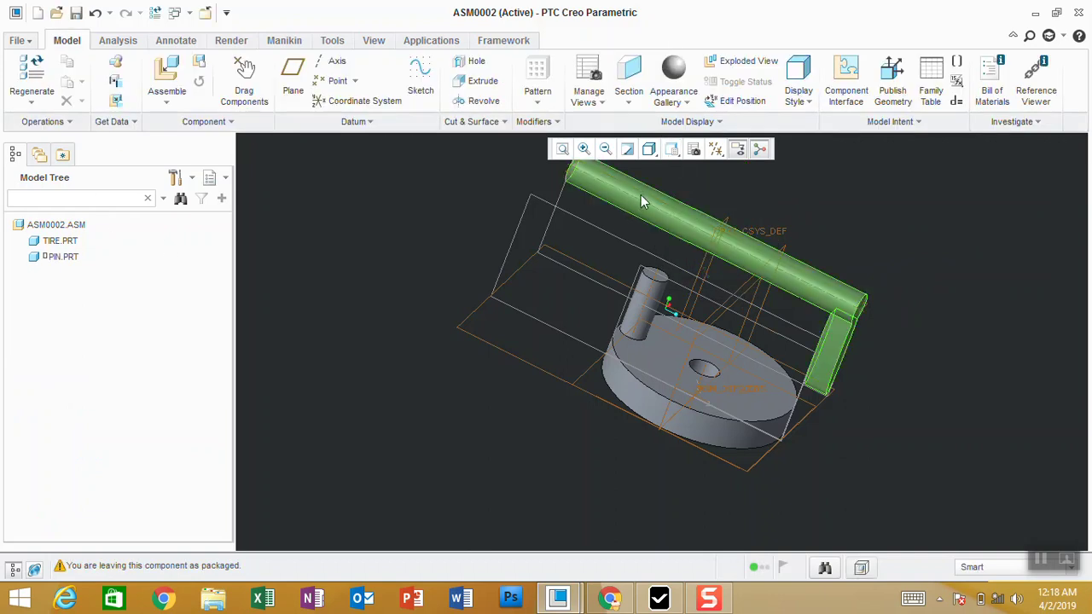
left_click(61, 261)
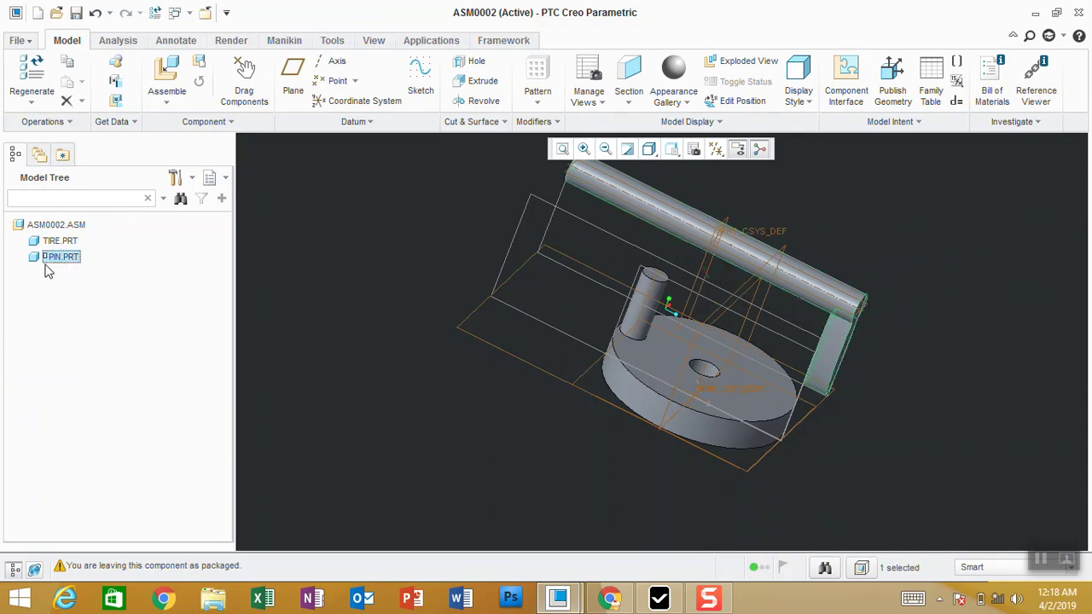
right_click(65, 261)
mouse_move(102, 265)
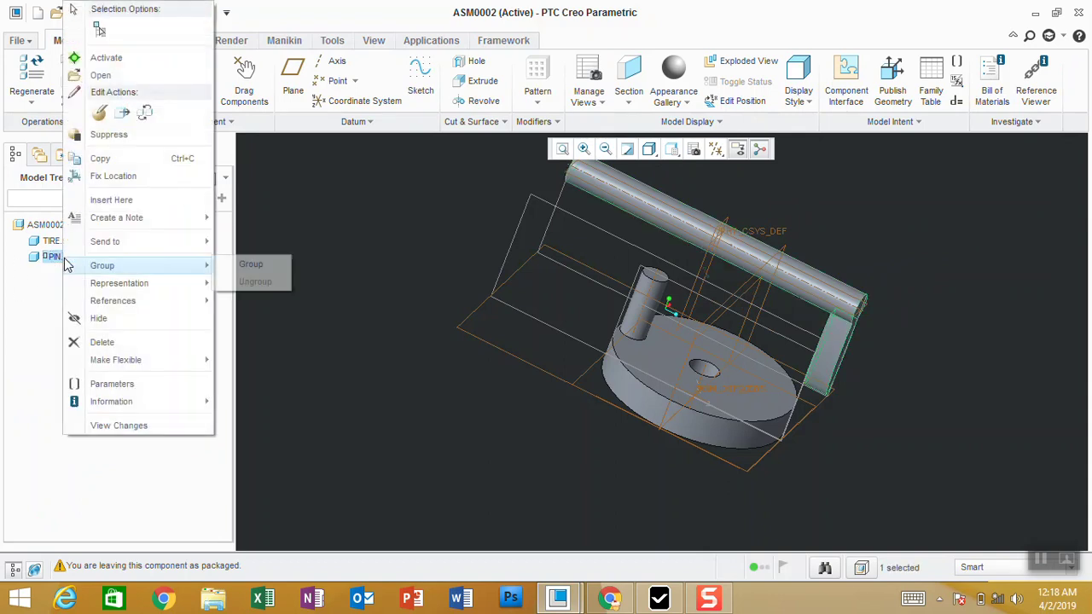
left_click(101, 118)
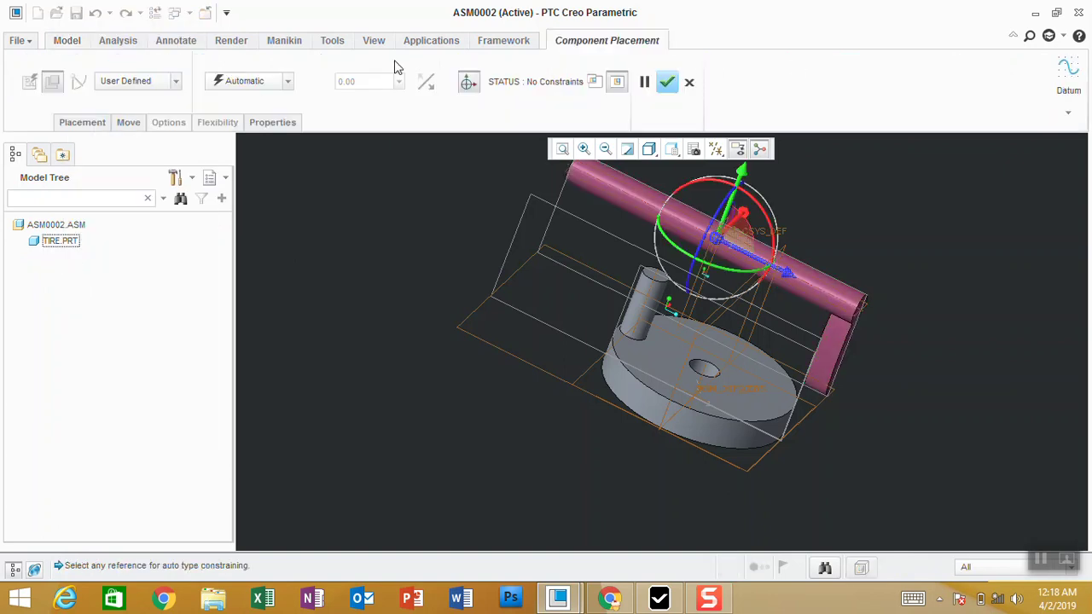
left_click(151, 85)
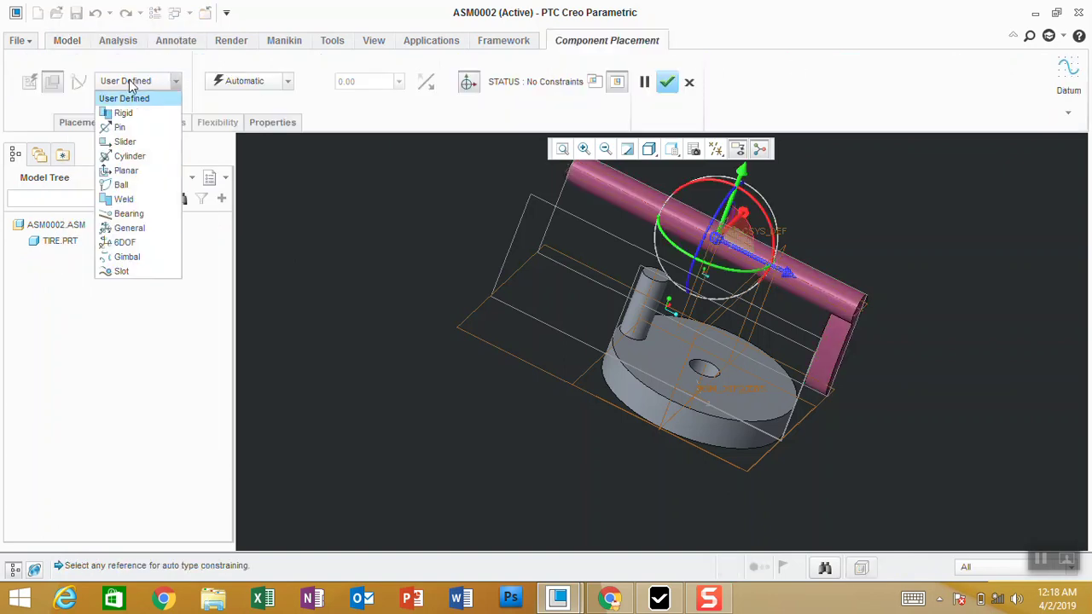
left_click(760, 99)
left_click(667, 82)
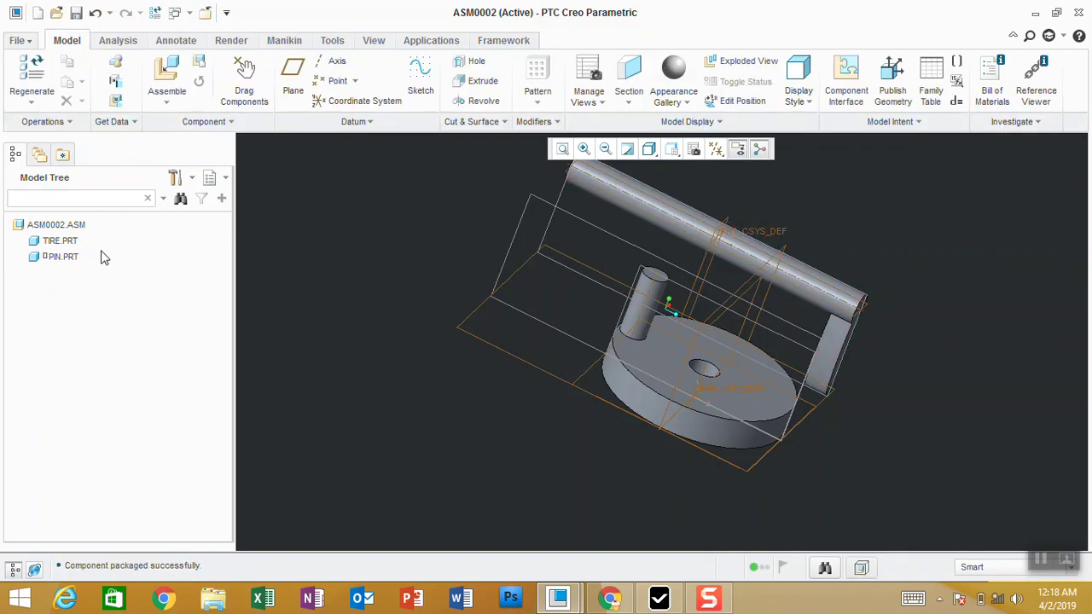
right_click(68, 257)
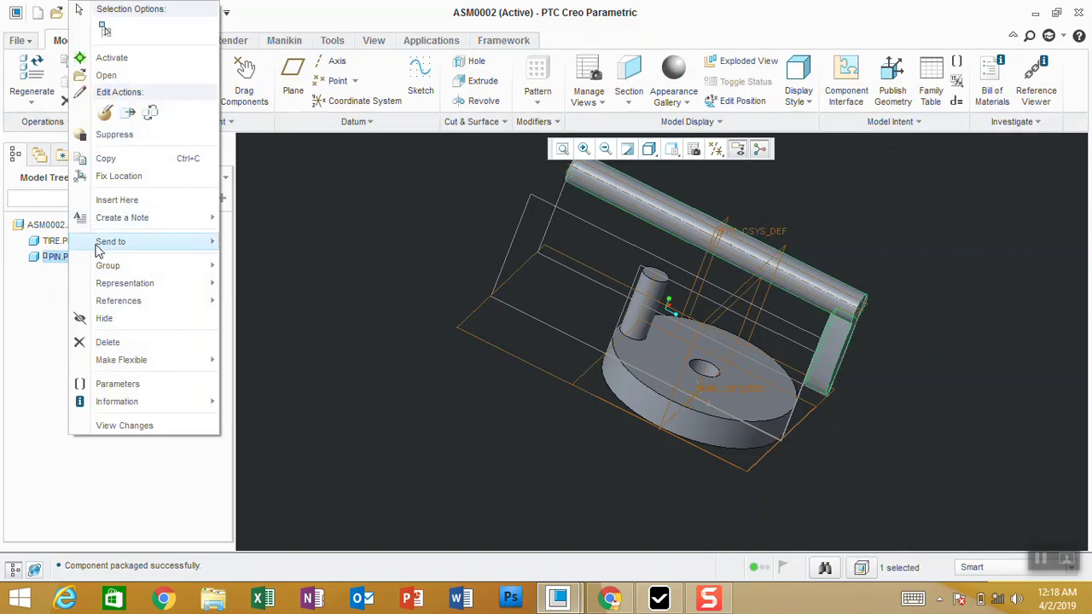
left_click(110, 342)
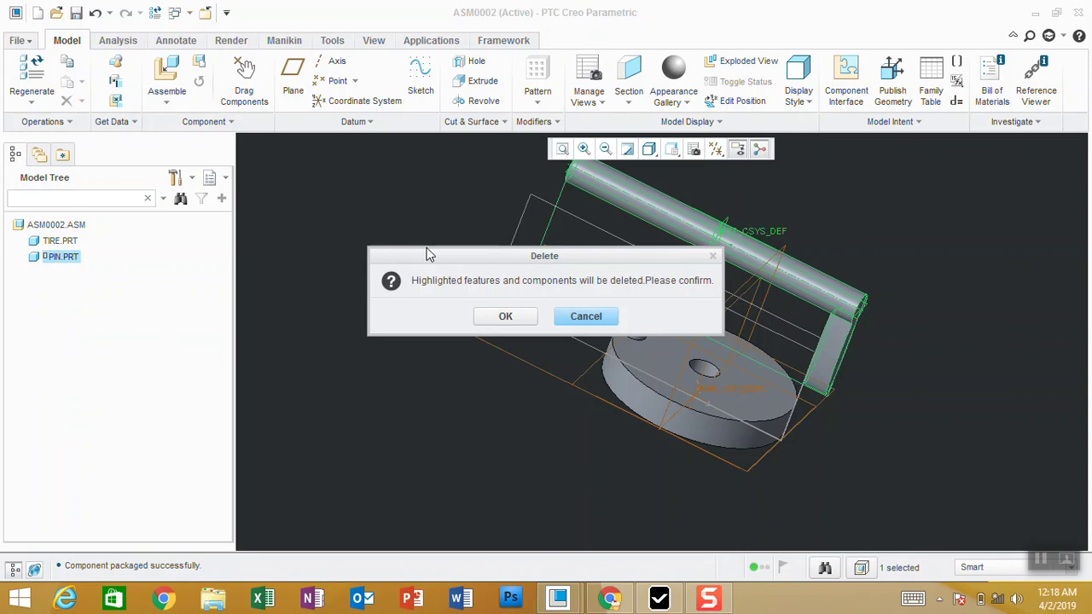
left_click(606, 316)
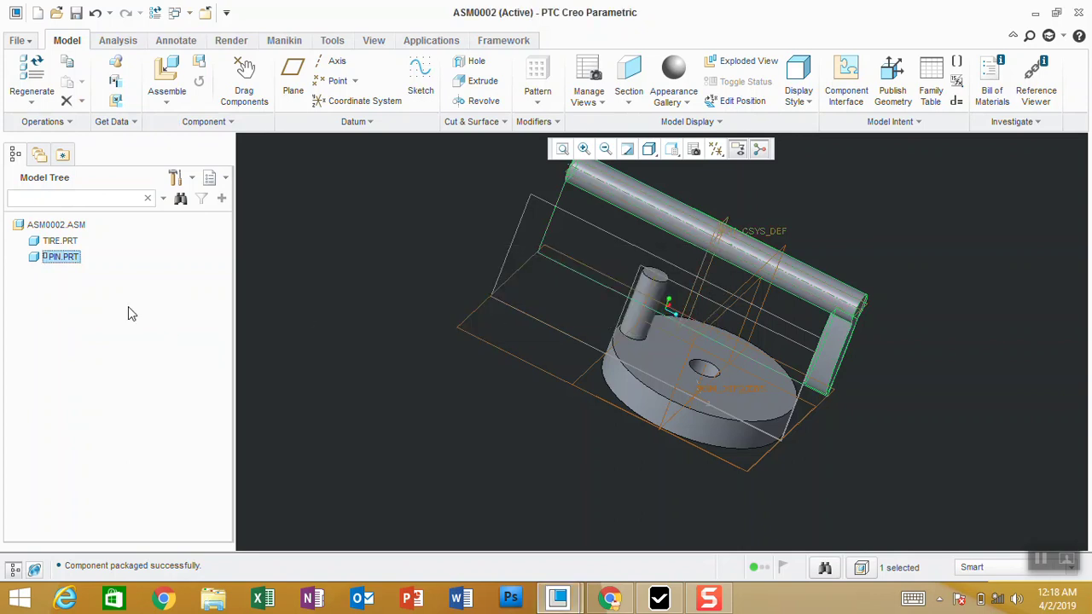
right_click(71, 260)
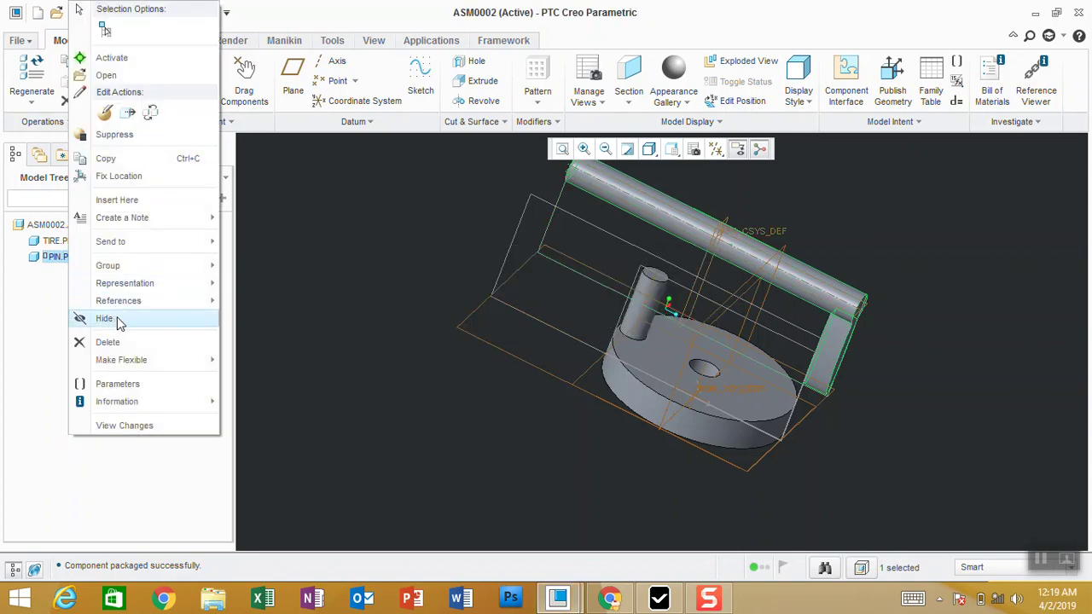
left_click(108, 318)
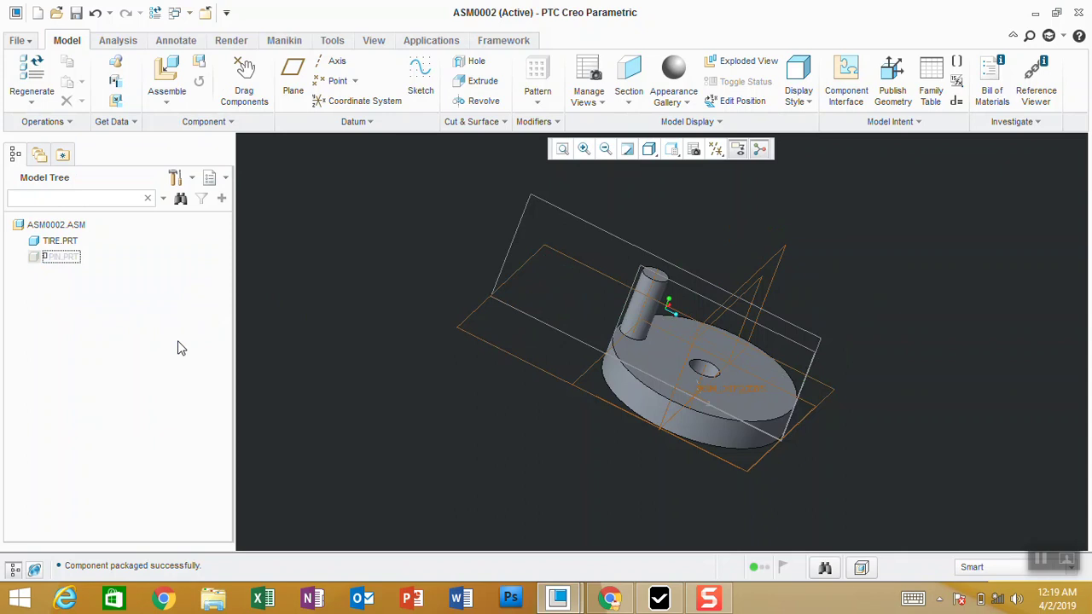
right_click(72, 263)
left_click(125, 322)
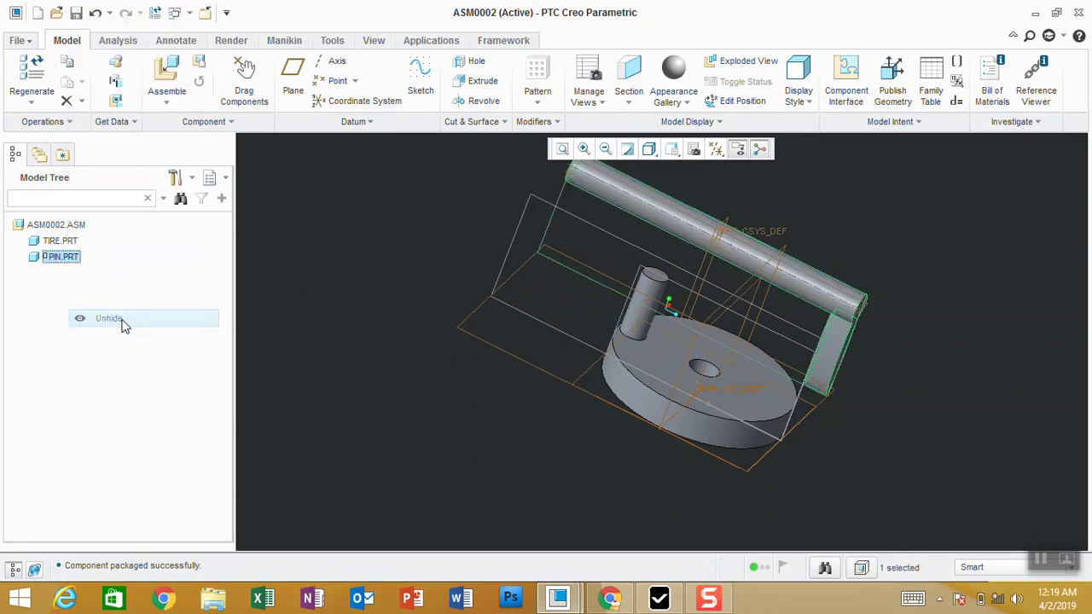